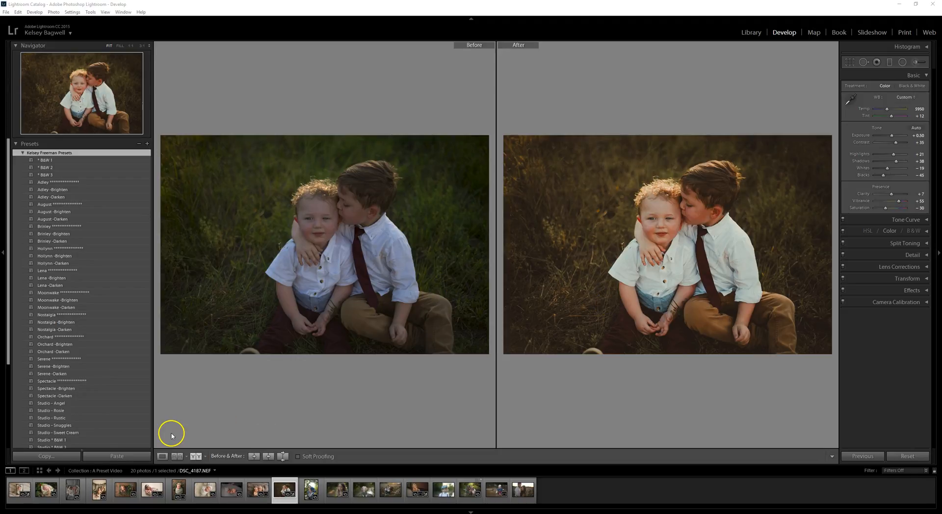
Step: Reset the develop settings of the photo of the two brothers, DSC_4187.NEF, and show it alone in Loupe view
click(19, 489)
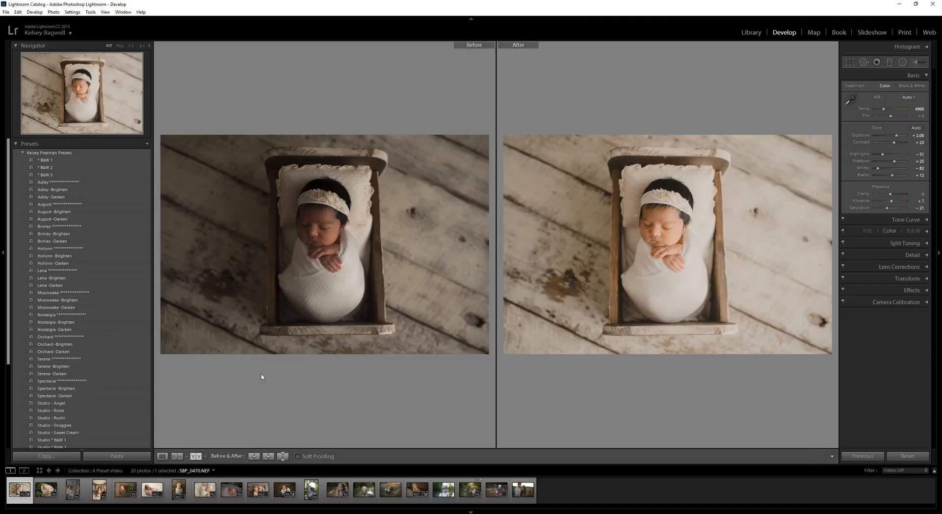
click(285, 486)
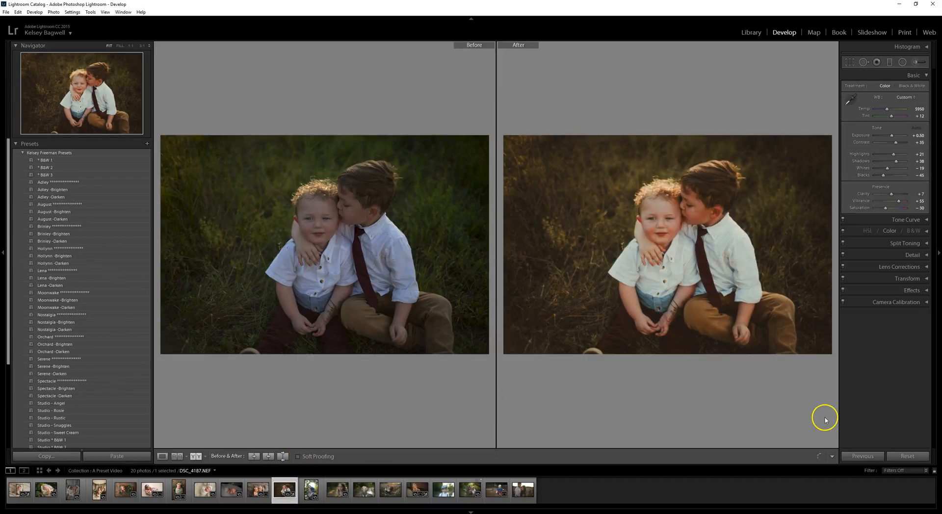
key(ctrl+shift+r)
click(709, 316)
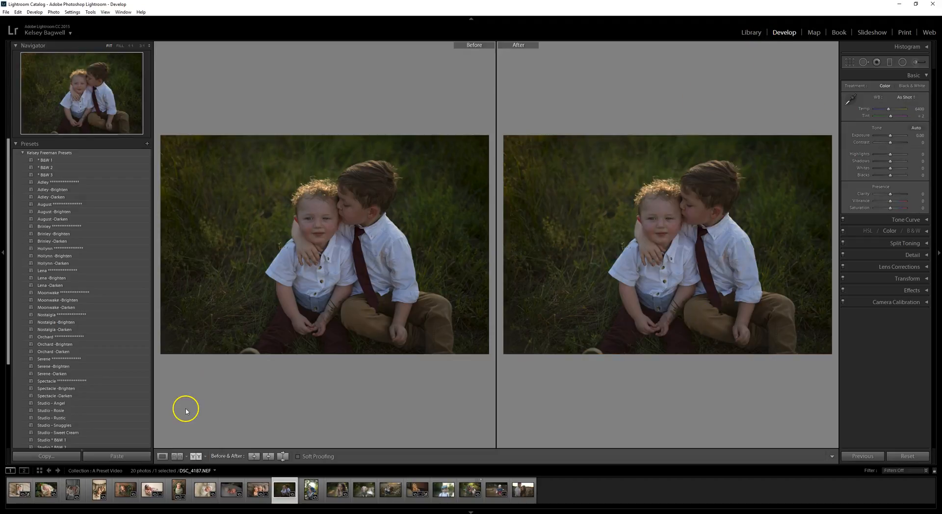
click(165, 459)
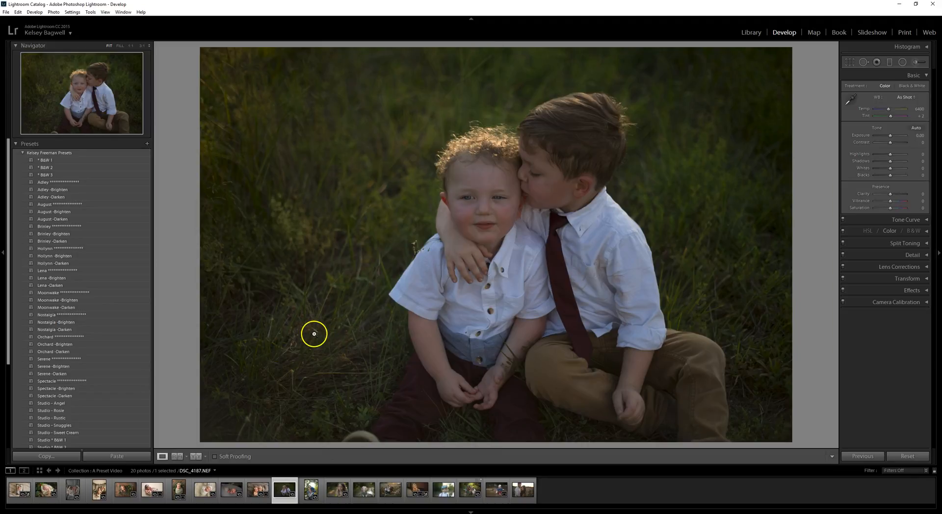
Step: Apply the Lena -Brighten preset to the brothers' photo and set its white balance to Auto
click(84, 278)
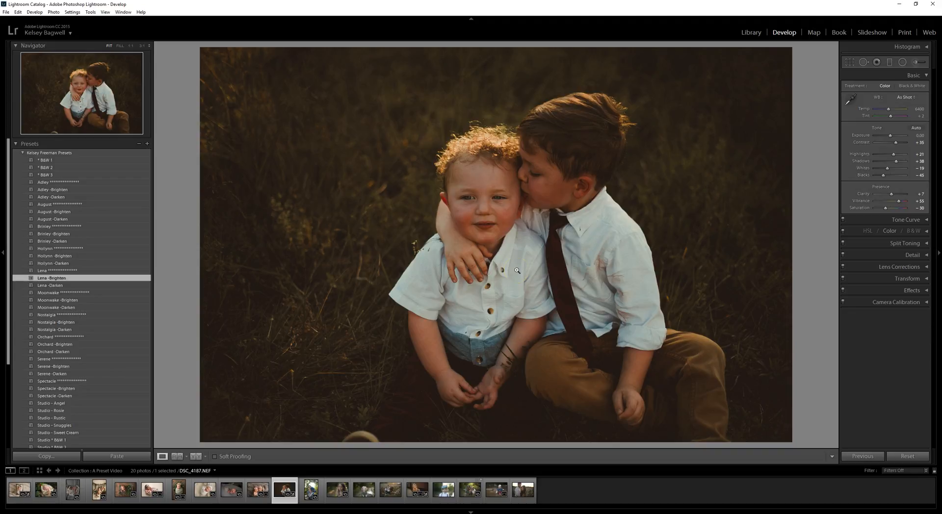
click(865, 153)
click(875, 124)
click(902, 107)
click(910, 131)
click(901, 106)
click(910, 112)
click(914, 98)
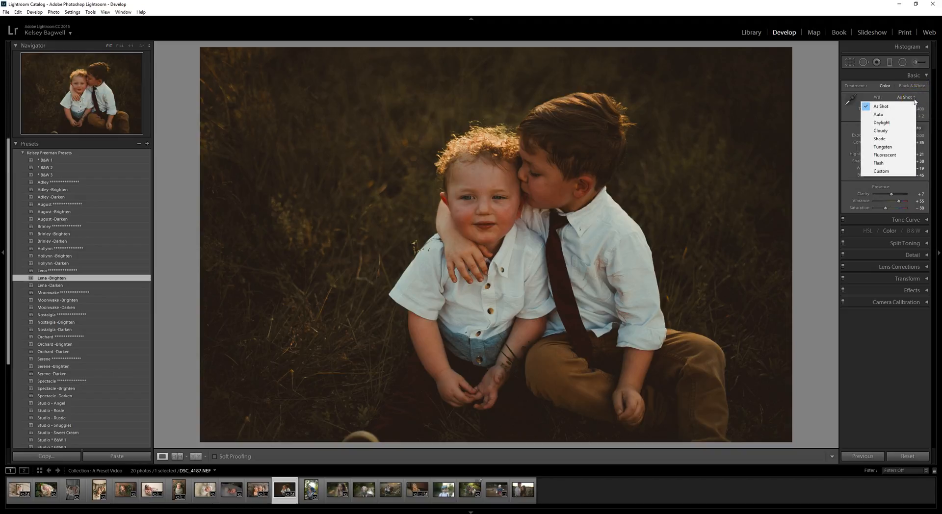
click(907, 113)
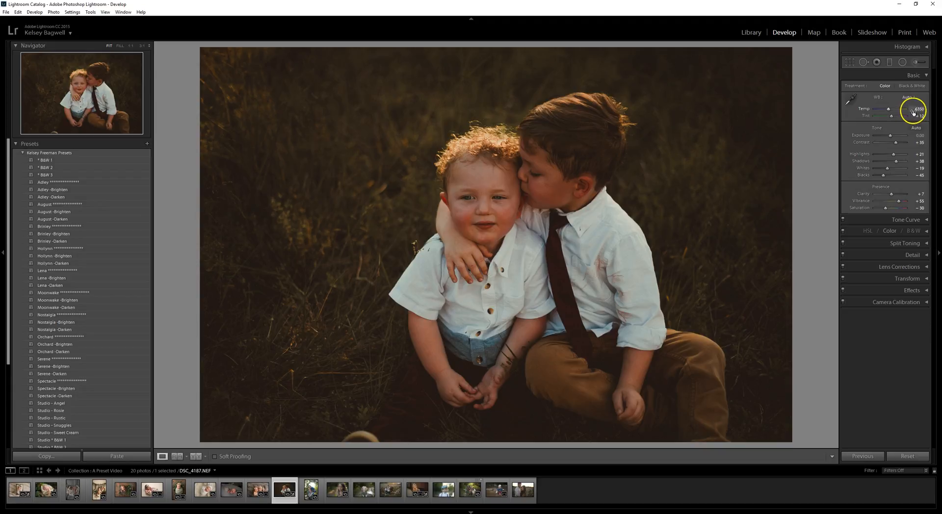
Step: Set the temperature to 5950 and the exposure to +0.50, and compare the photo before and after side by side
drag(915, 109, 916, 112)
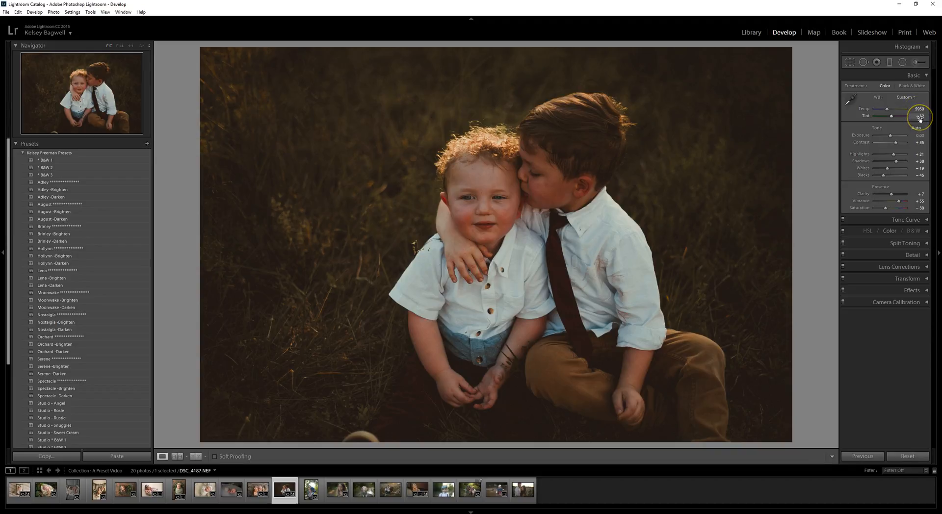
click(920, 118)
drag(910, 138, 916, 135)
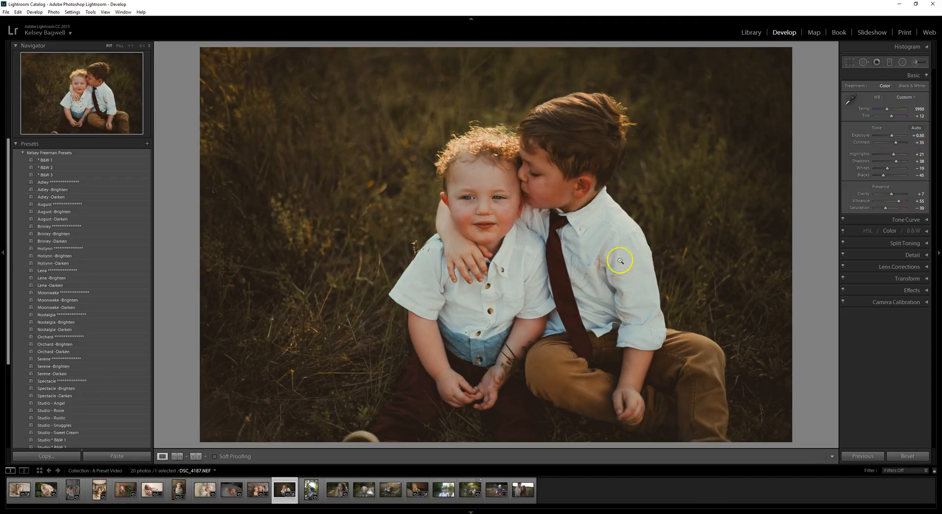
click(196, 456)
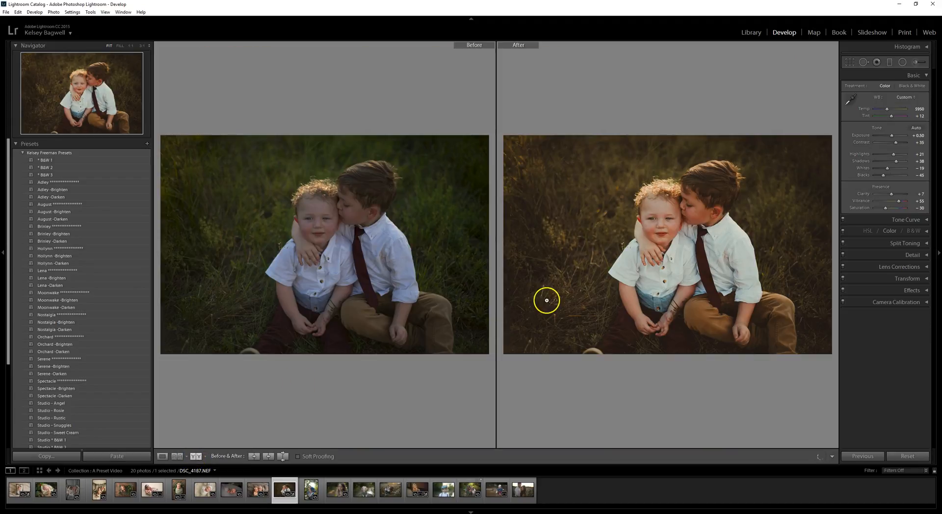
click(169, 456)
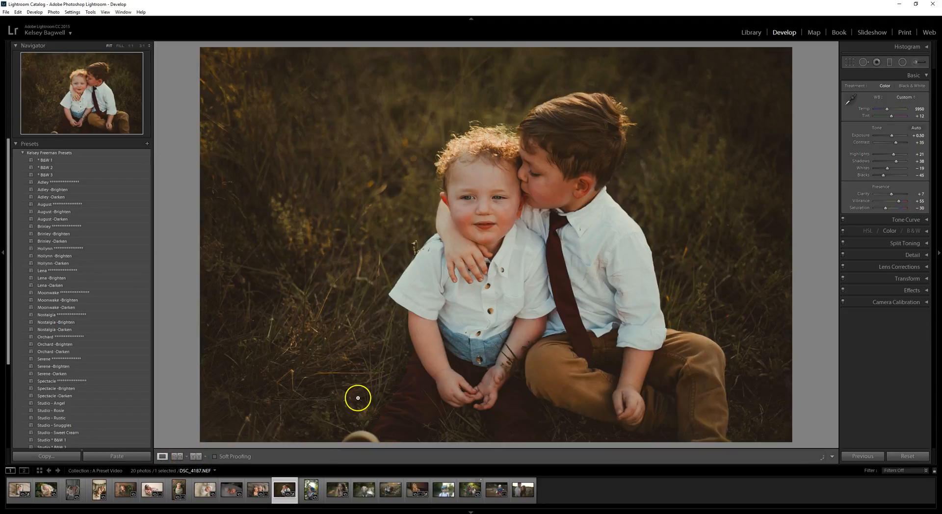
Step: Try the Adley preset on the father-and-son photo DSC_5342.NEF, and convert it with the B&W 2 preset
click(312, 489)
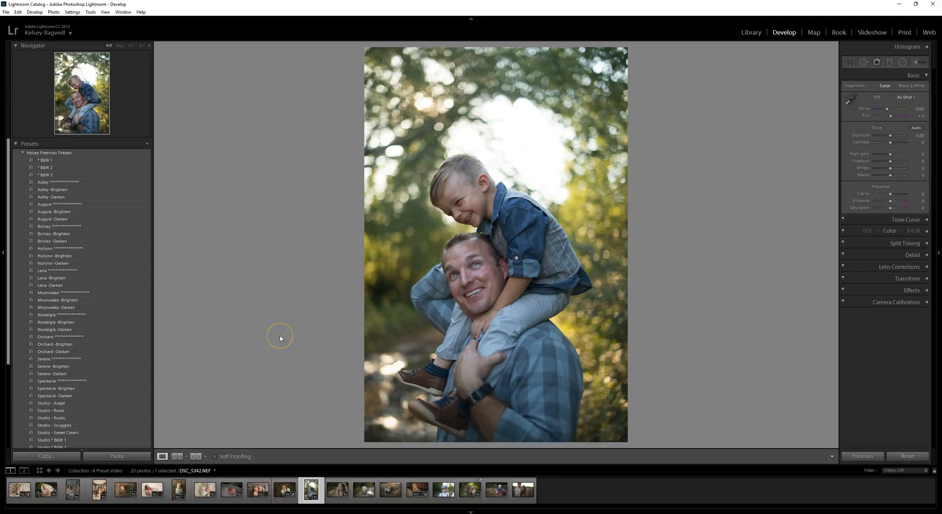
click(86, 184)
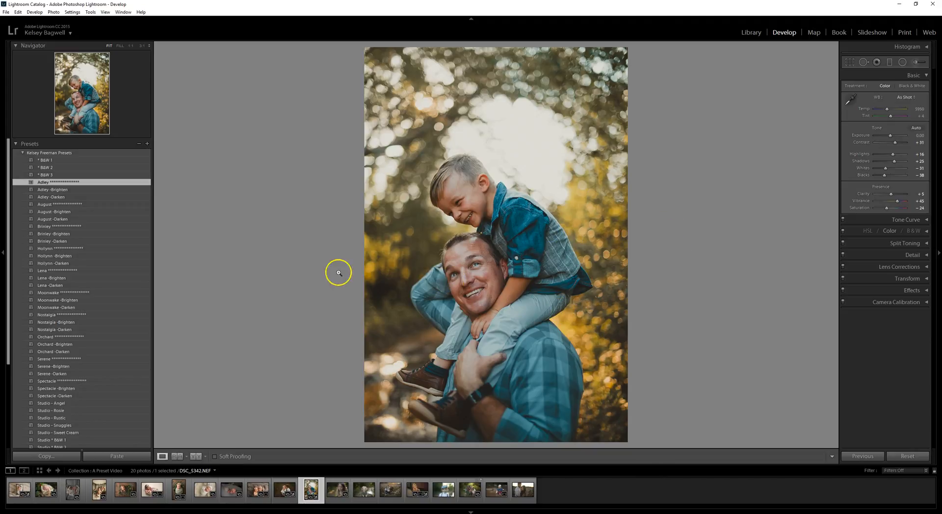
click(135, 167)
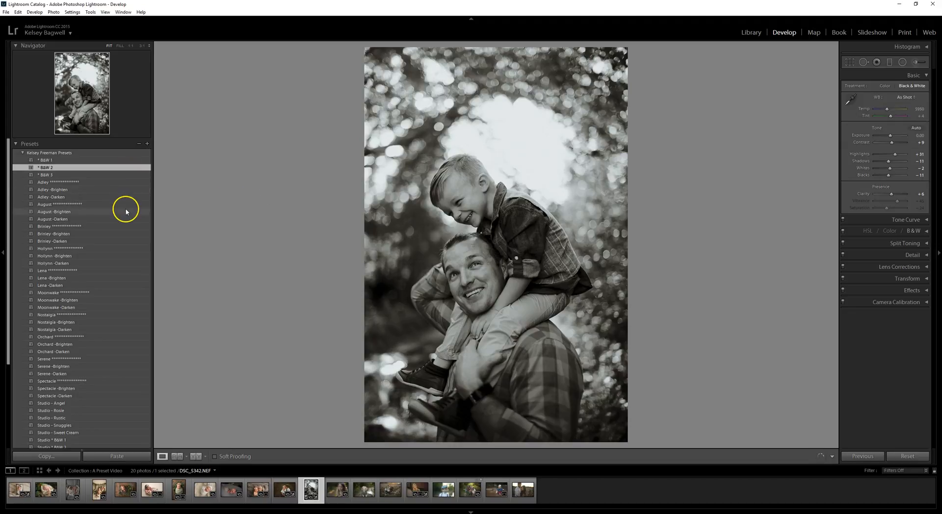
scroll(127, 209, down, 2)
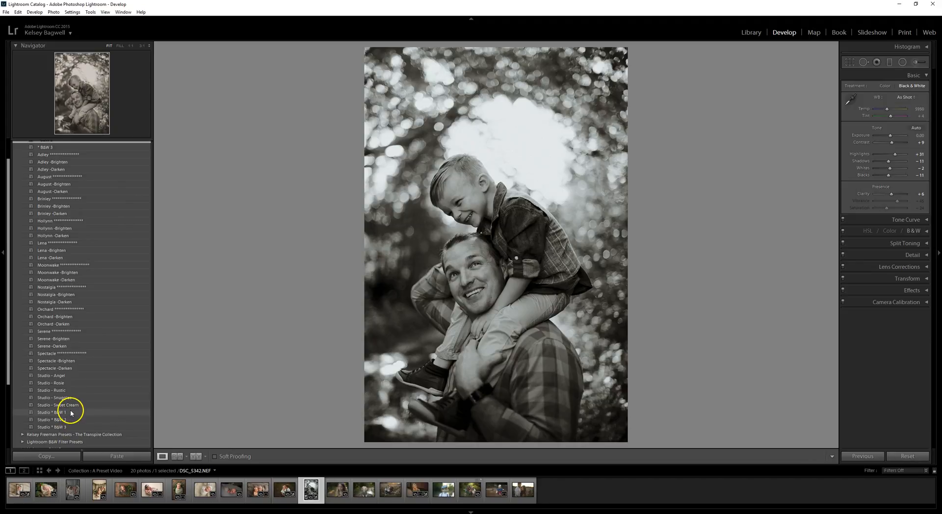
scroll(74, 392, up, 2)
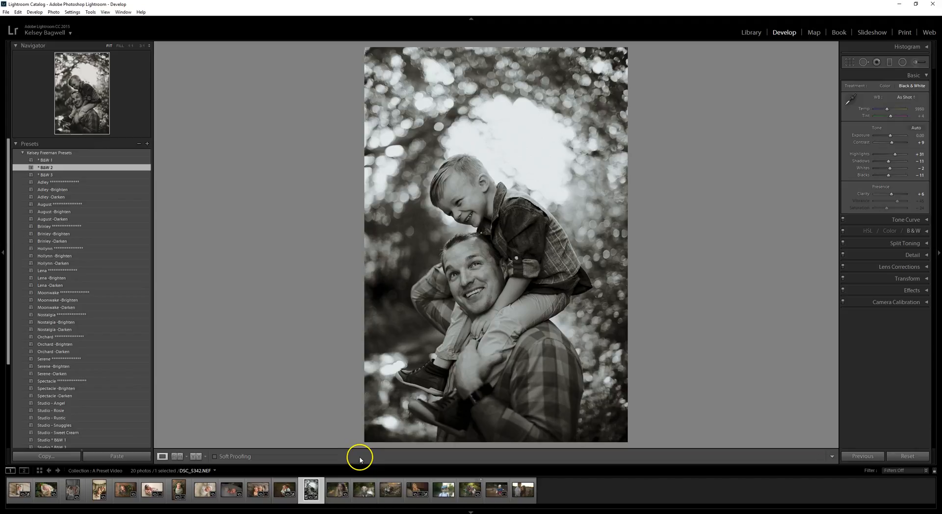
Step: Compare the Nostalgia, Nostalgia -Brighten and Nostalgia -Darken presets on the long-haired girl's portrait, and keep Nostalgia -Brighten applied
click(338, 490)
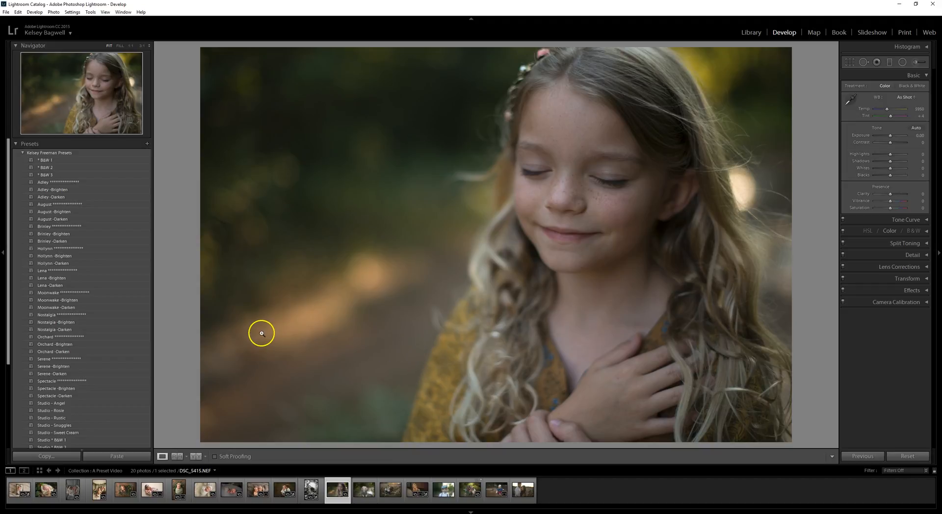
click(104, 322)
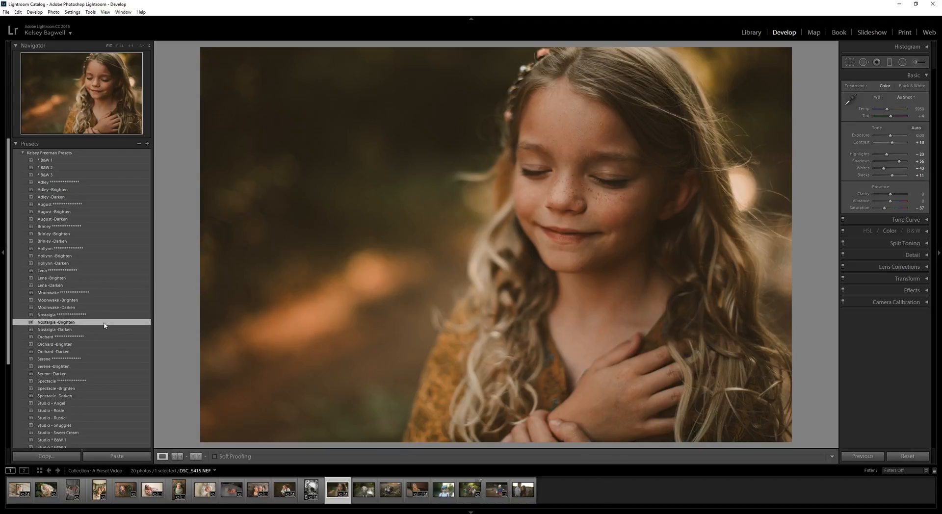
click(103, 321)
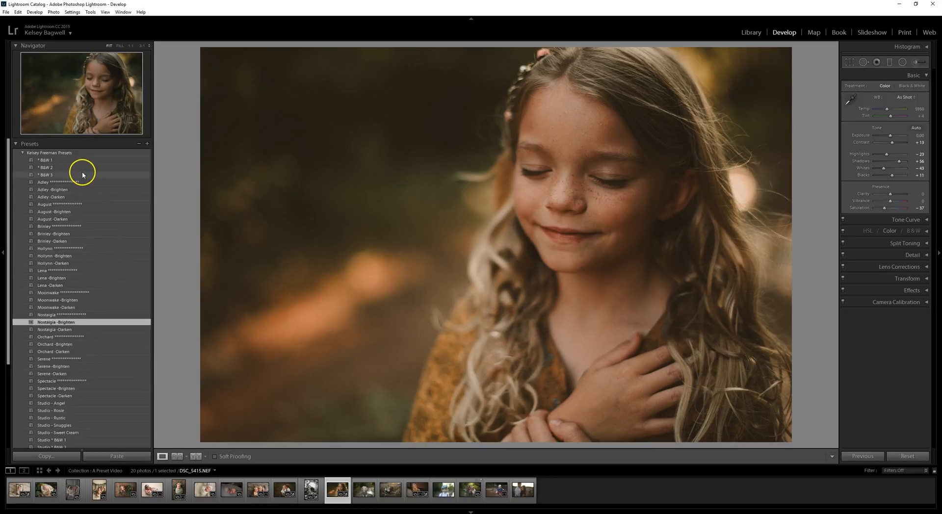
click(81, 316)
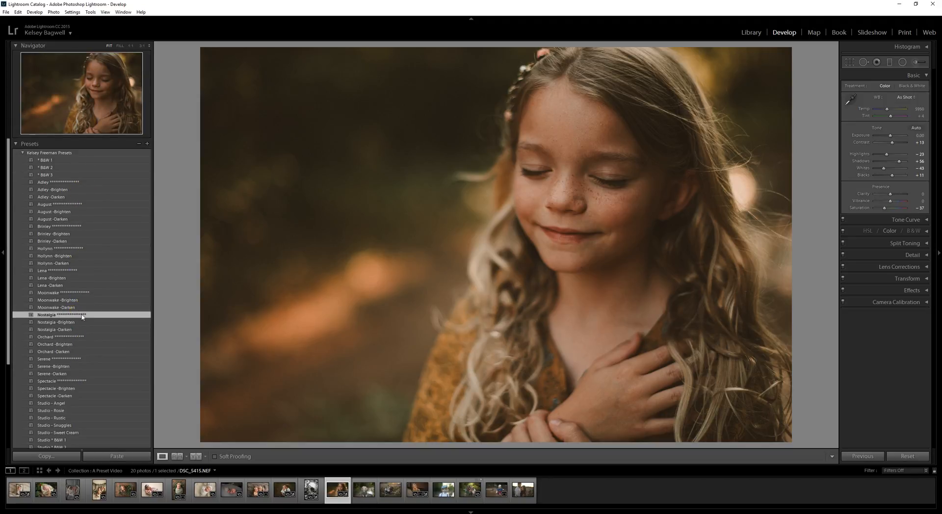
click(81, 322)
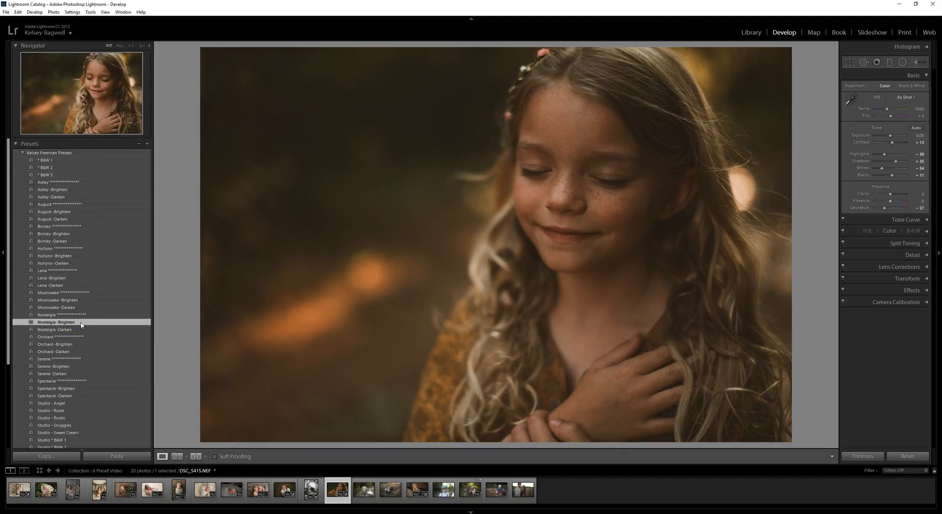
click(81, 330)
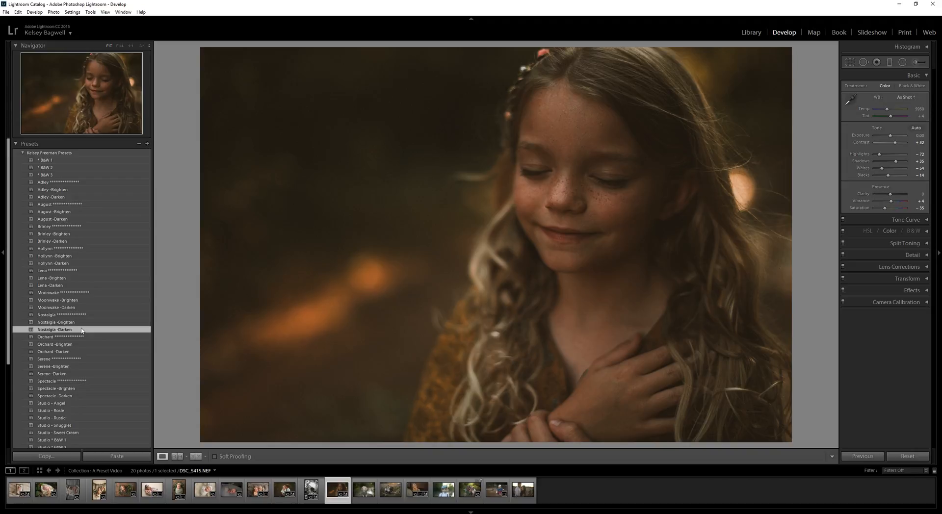
click(82, 315)
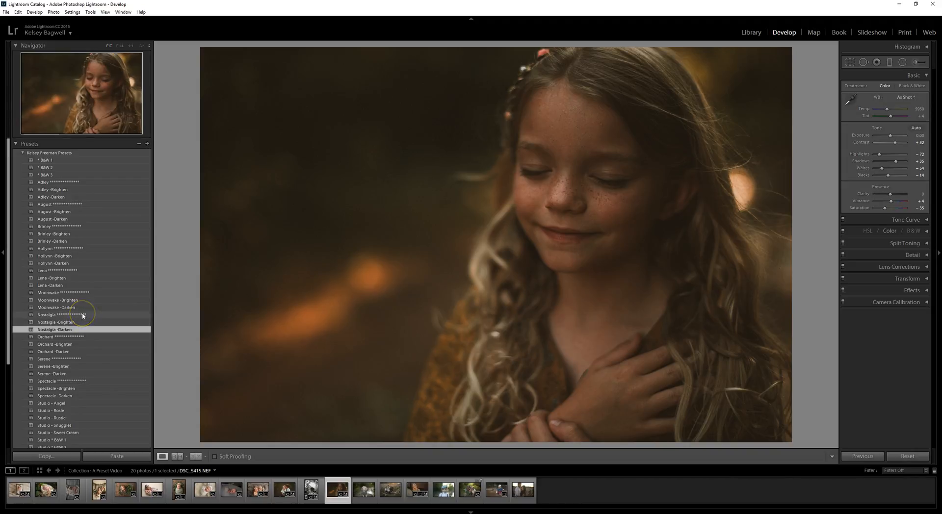
click(81, 322)
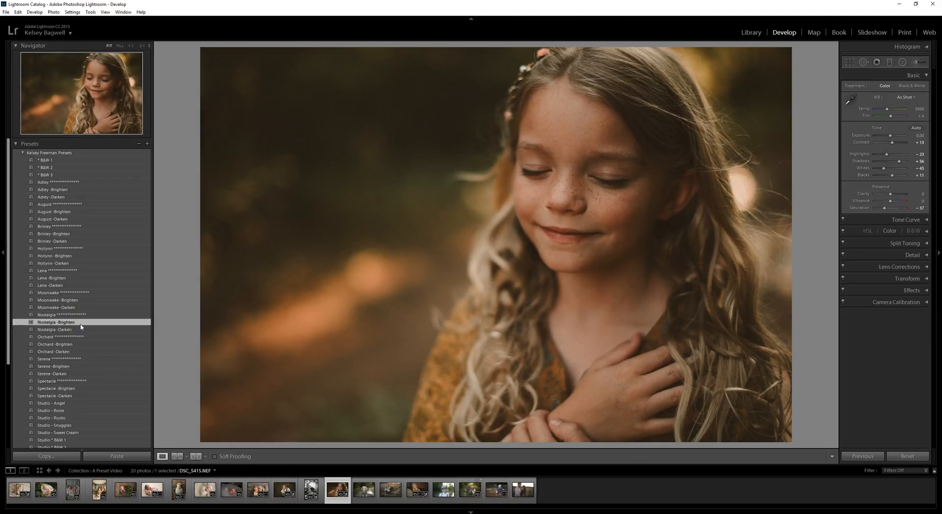
Step: Apply the August preset to the curly-haired girl's photo 07.NEF, and set exposure to +0.40 and contrast to +41
click(365, 491)
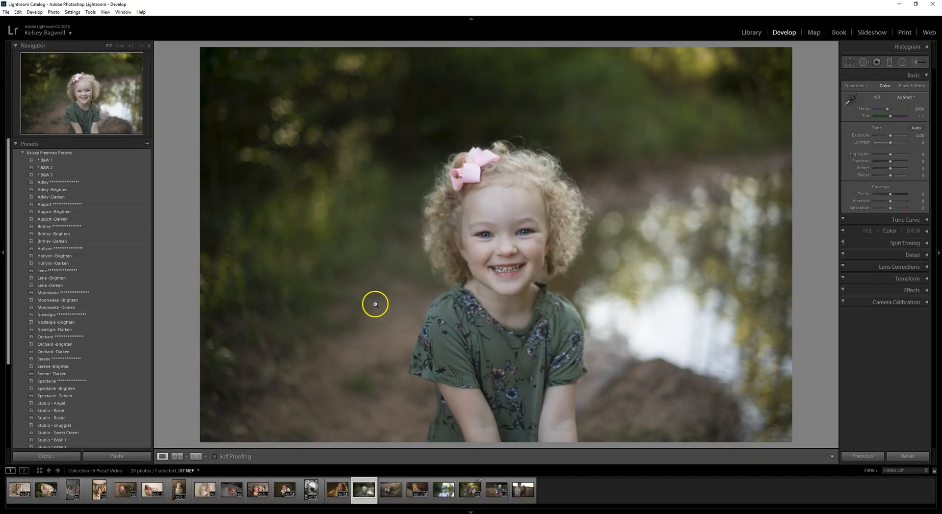
click(76, 204)
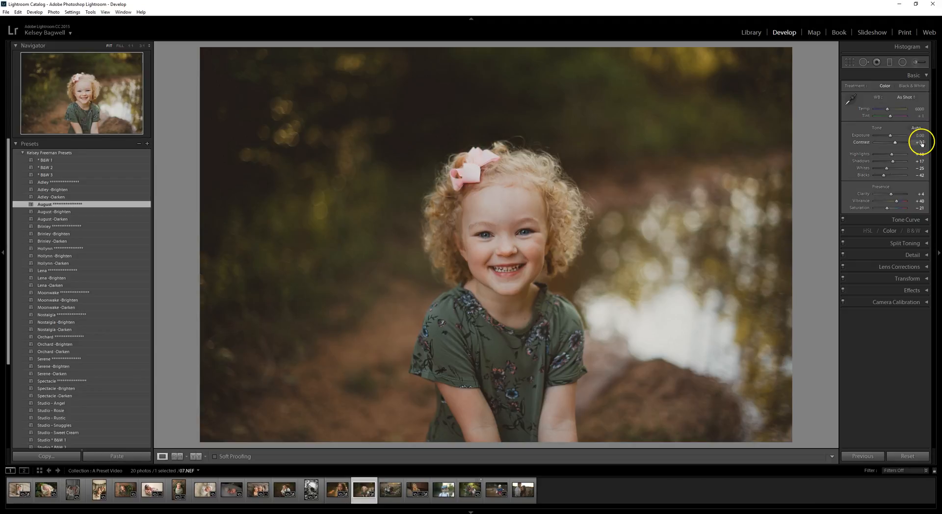
drag(919, 137, 923, 137)
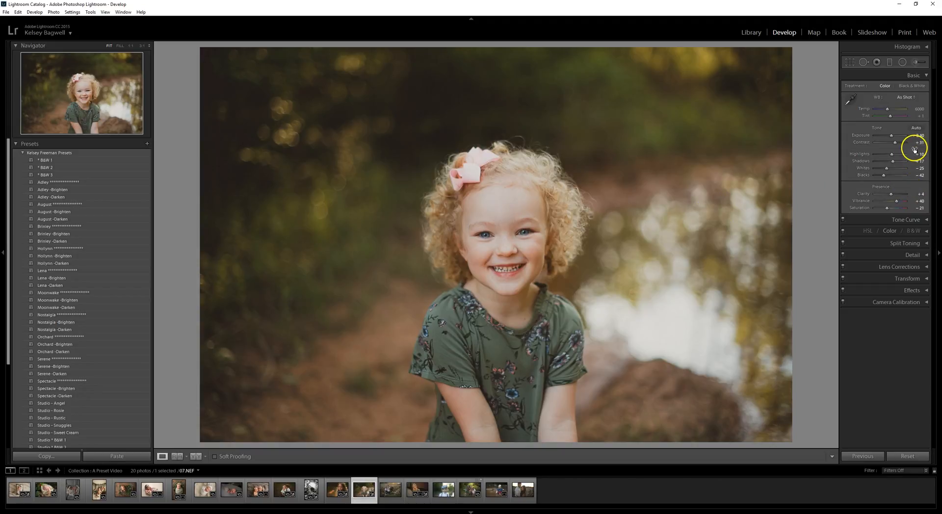
drag(917, 142, 920, 141)
Step: Set the blacks to -61 and saturation to -16 on 07.NEF, and compare it before and after side by side
click(916, 177)
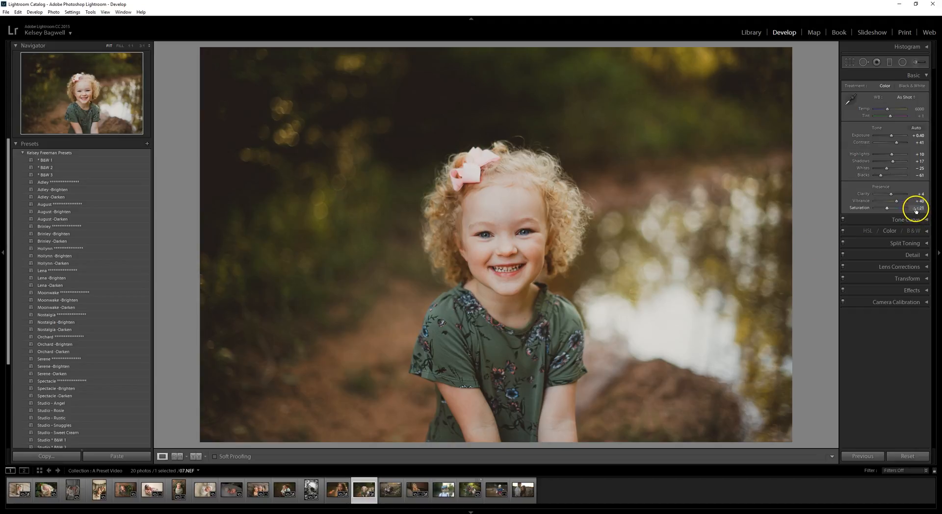
drag(914, 210, 916, 210)
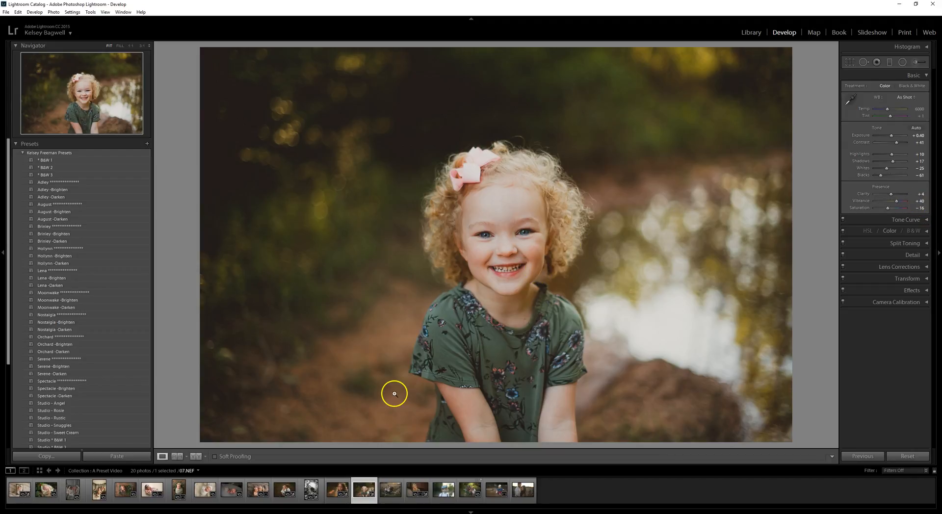
click(195, 456)
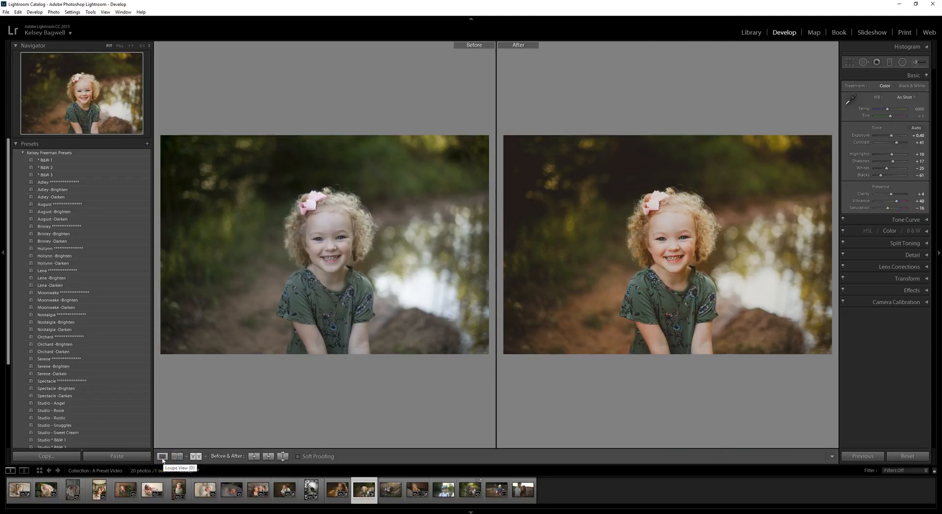
click(162, 457)
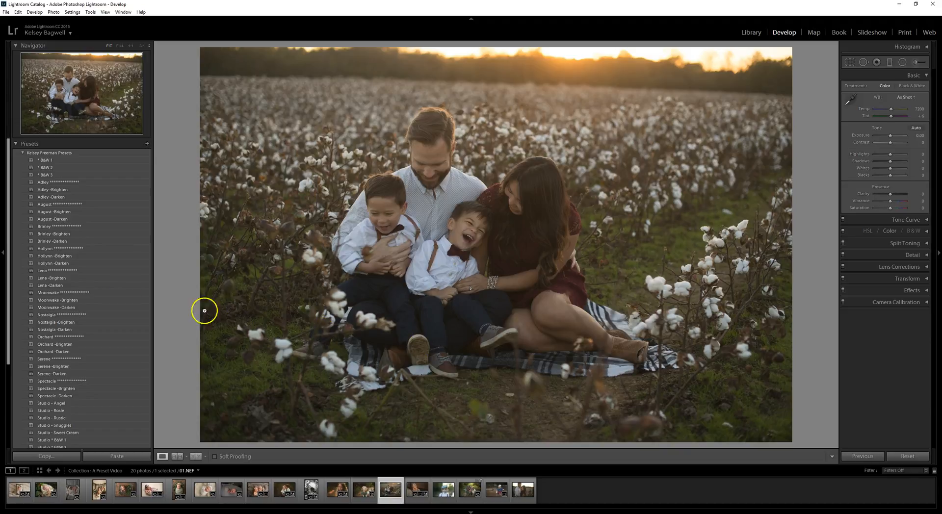
Step: Apply the Lena preset to the cotton-field family photo 01.NEF with exposure +0.30 and blacks -61, and show it before and after
click(86, 270)
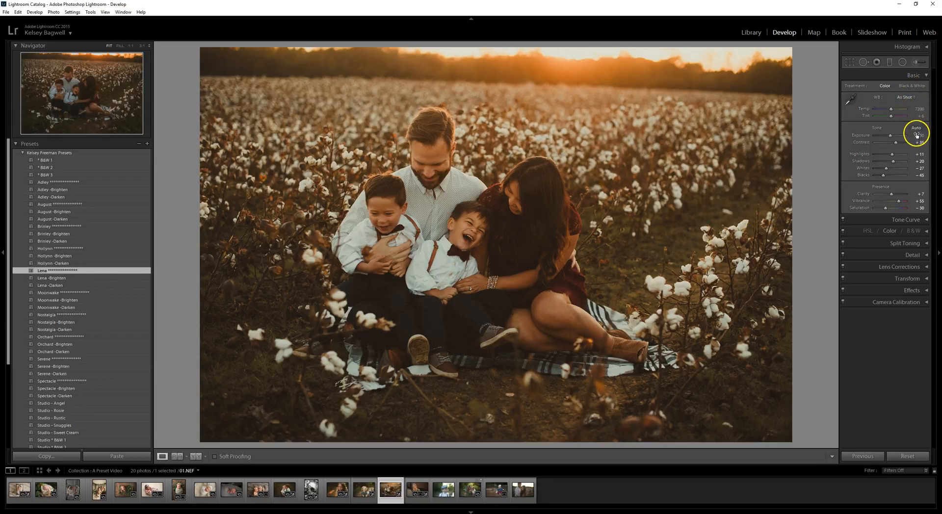
text(0.2)
key(Return)
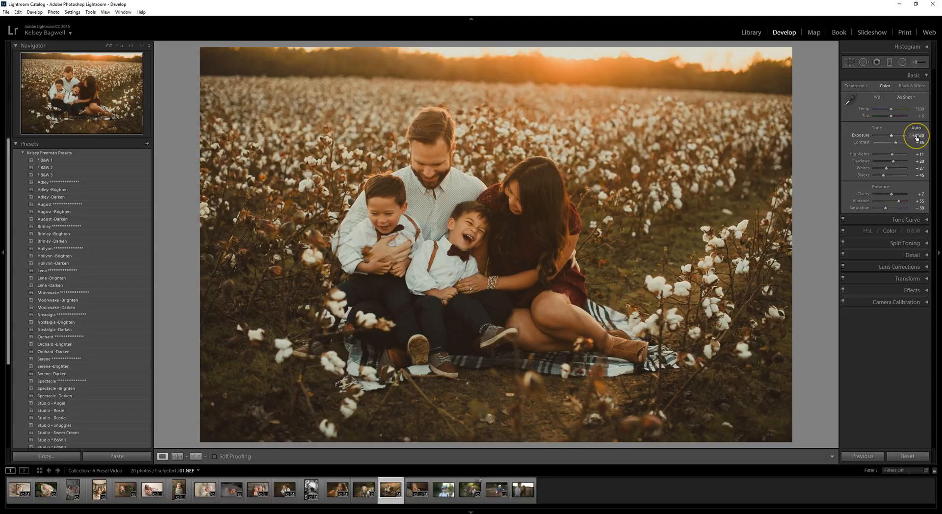
drag(918, 177, 911, 178)
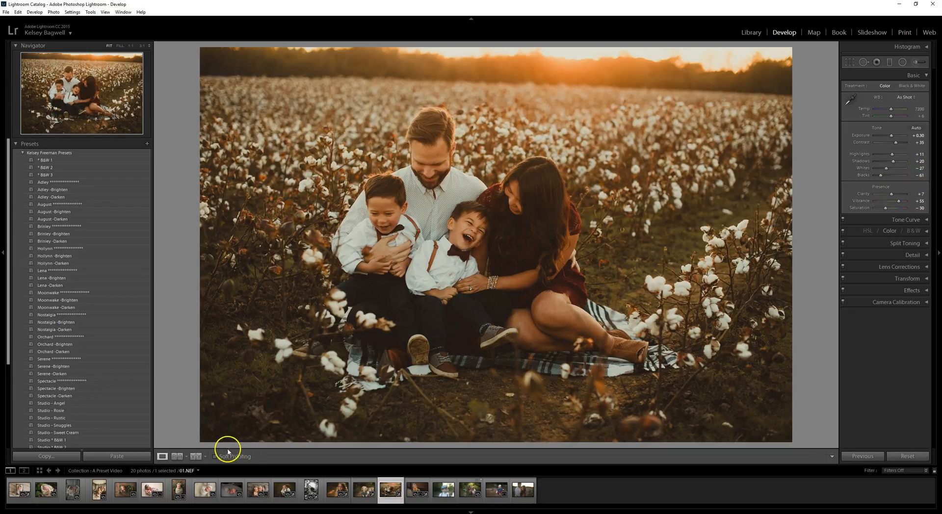
click(195, 456)
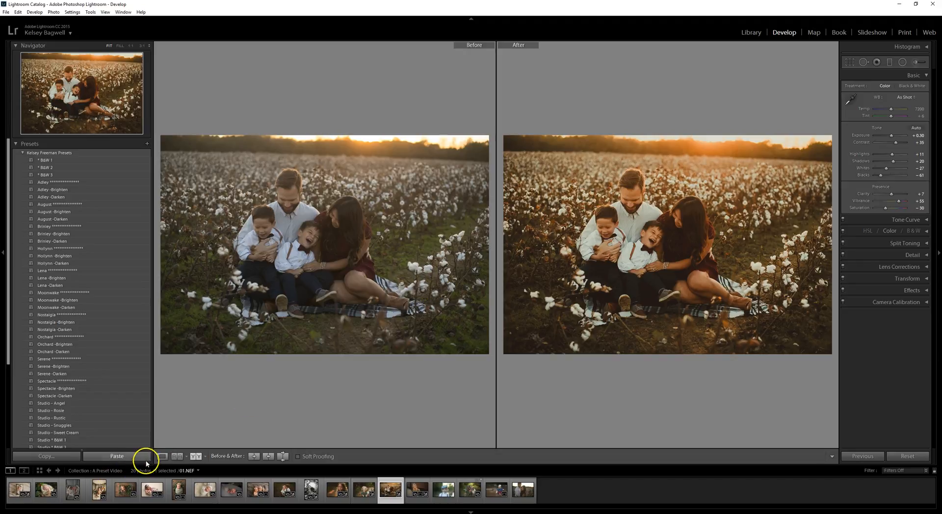
Step: Open DSC_6013.NEF, the blonde woman's portrait, in single view, apply the Moonwake preset and set its white balance to Auto
click(161, 456)
click(416, 489)
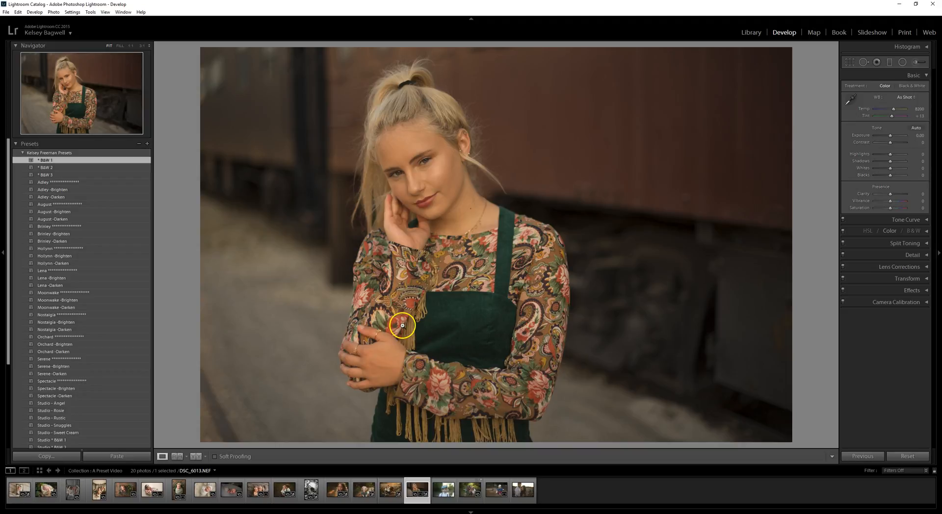
click(87, 292)
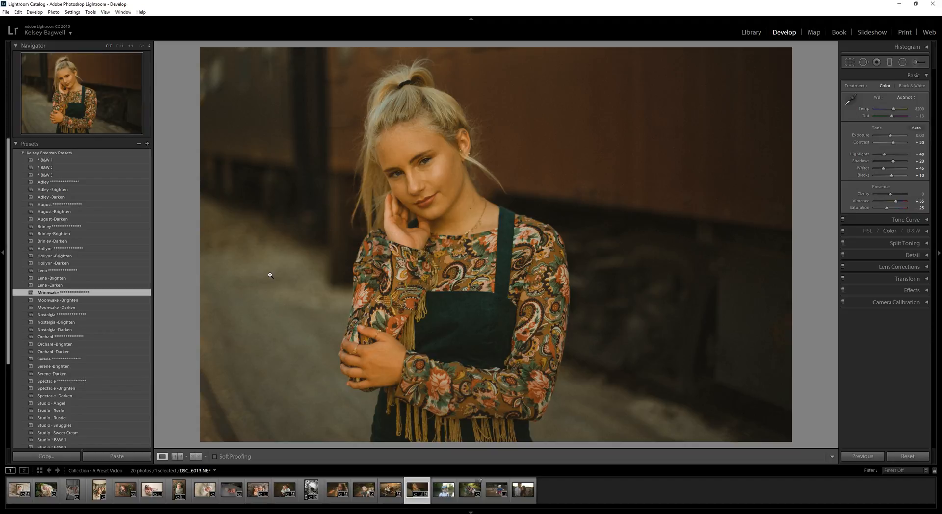
click(906, 101)
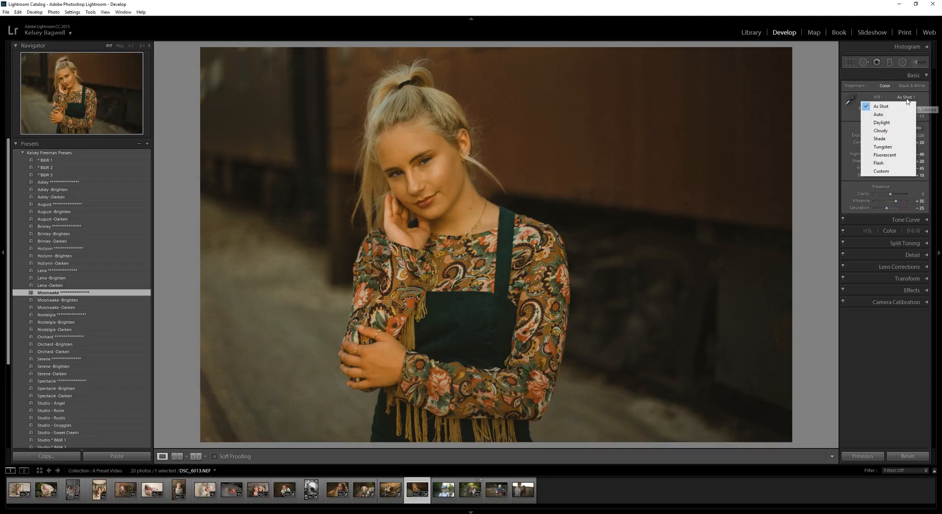
click(904, 114)
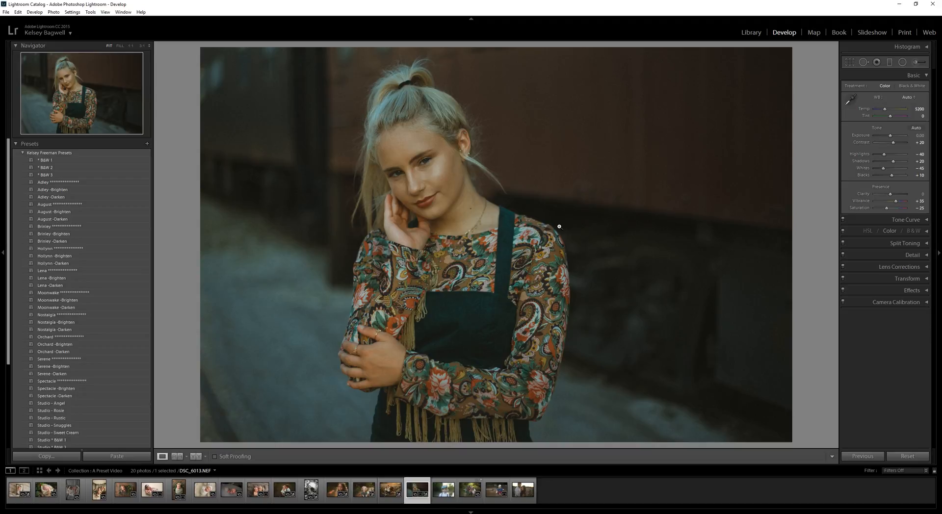
Step: Set the temperature to 6450, tint to +23 and exposure to +0.40 on DSC_6013.NEF
drag(916, 109, 927, 109)
drag(913, 116, 925, 116)
click(916, 117)
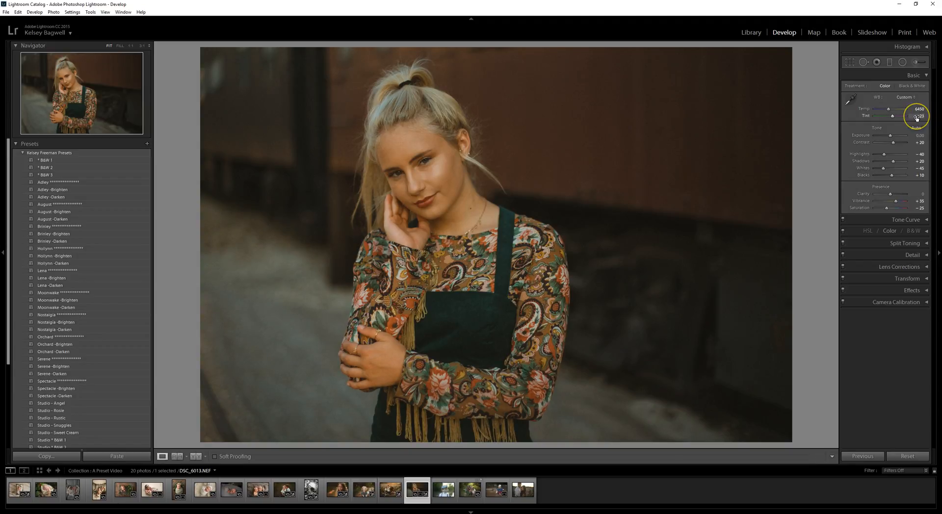
drag(914, 134, 917, 135)
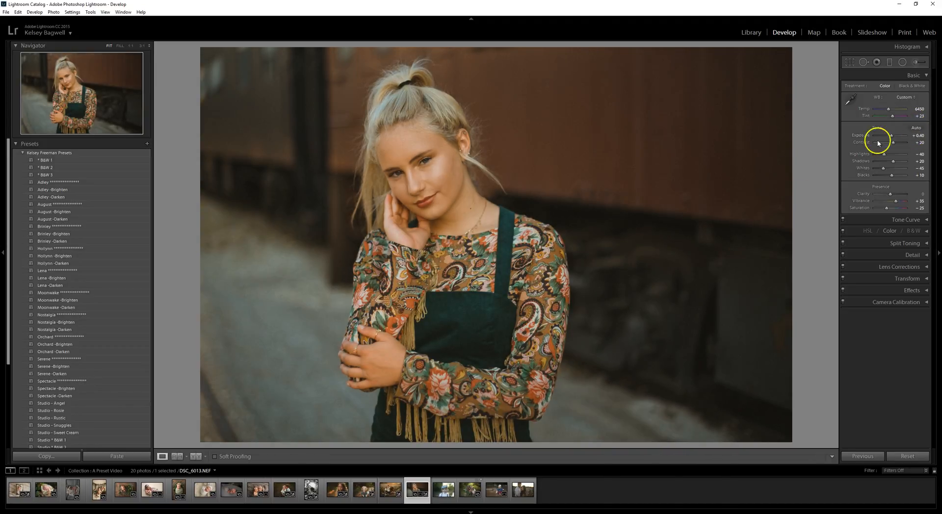
Step: Compare the Moonwake edit of DSC_6013.NEF side by side, and apply the B&W 3 preset for another before-and-after comparison
click(197, 457)
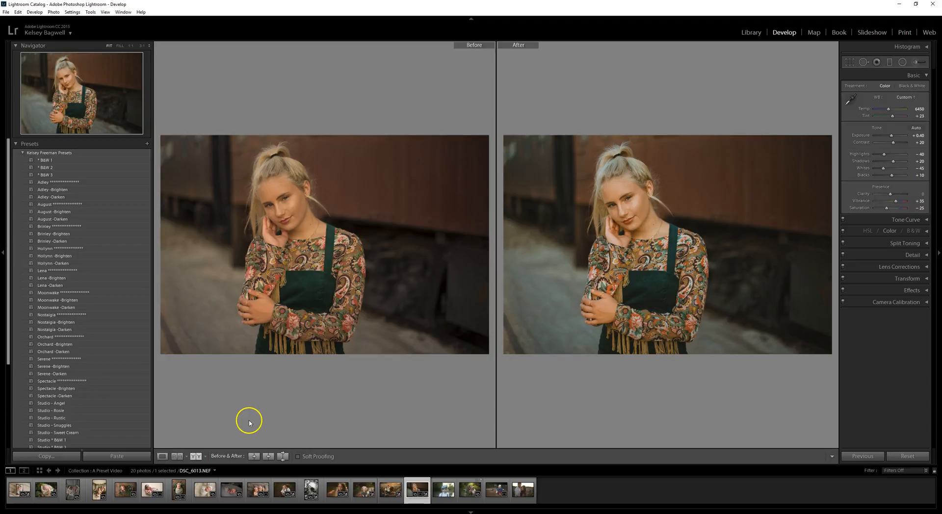
click(162, 456)
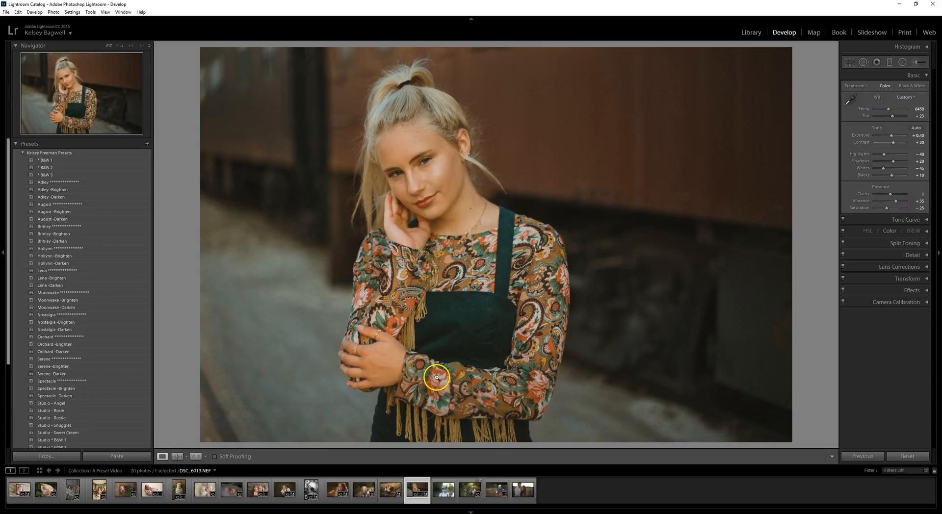
click(69, 175)
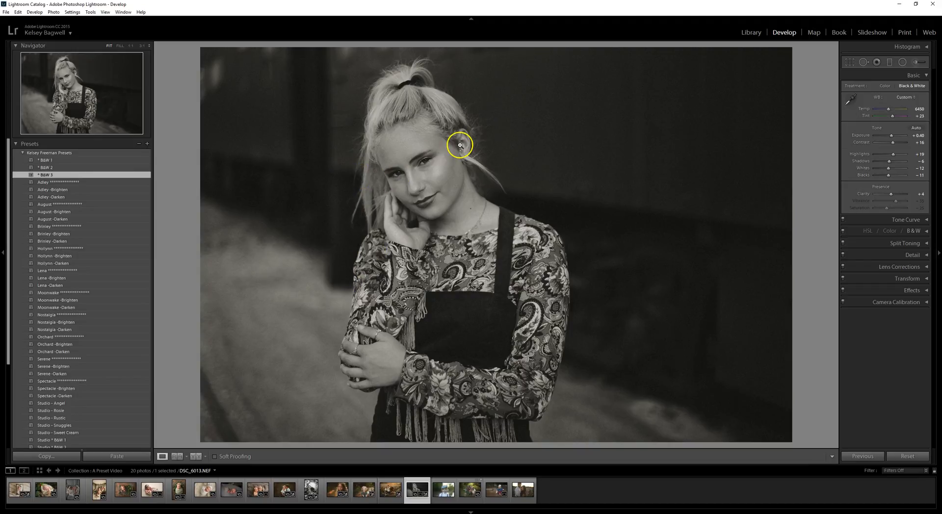
click(195, 455)
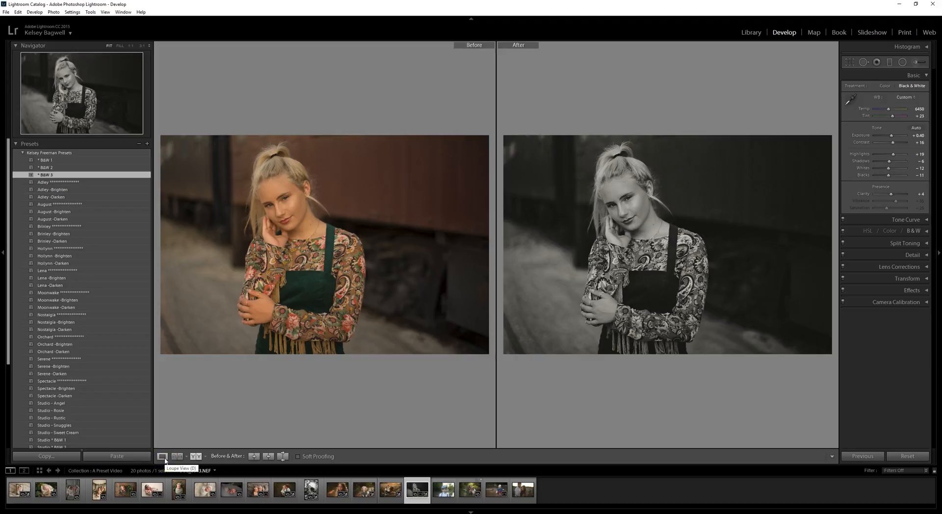
Step: Apply the August preset to the photo of the boy in the blue cap in single view, and set its temperature to 6250
click(447, 492)
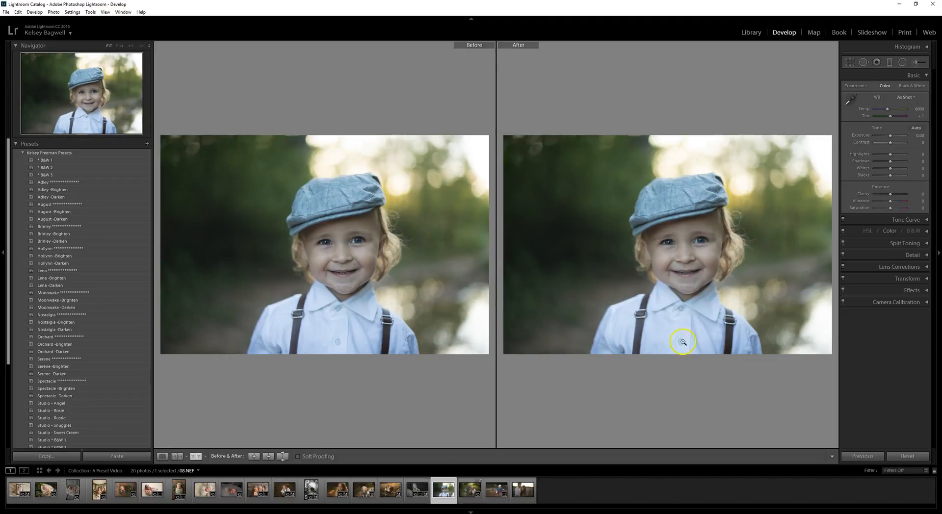
click(162, 456)
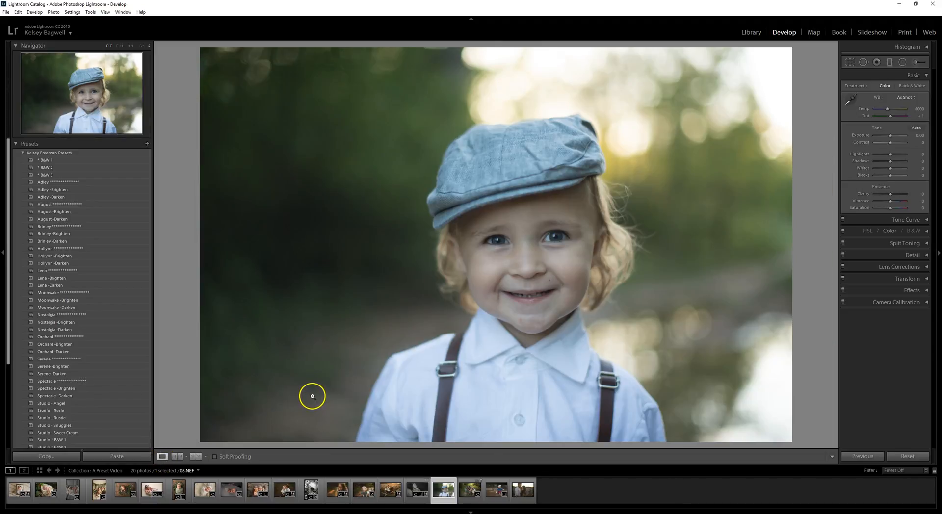
click(83, 203)
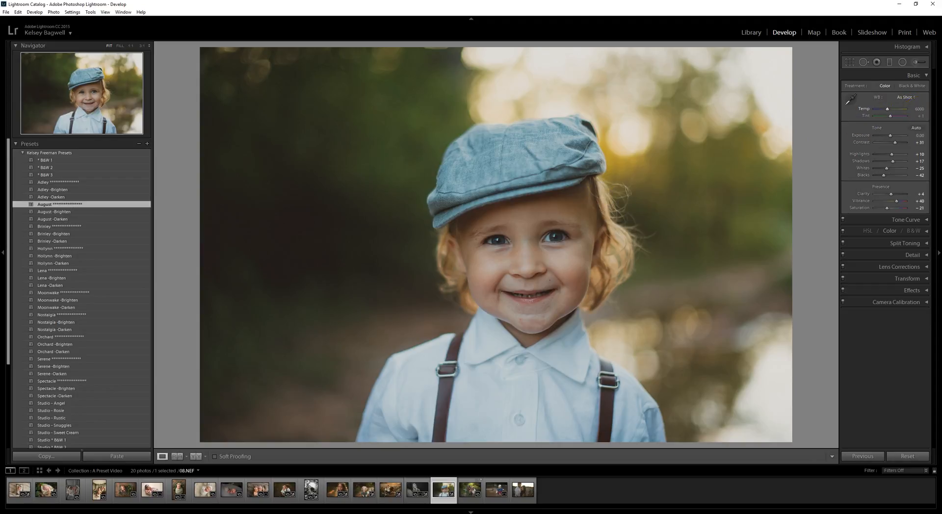
text(6100)
key(Return)
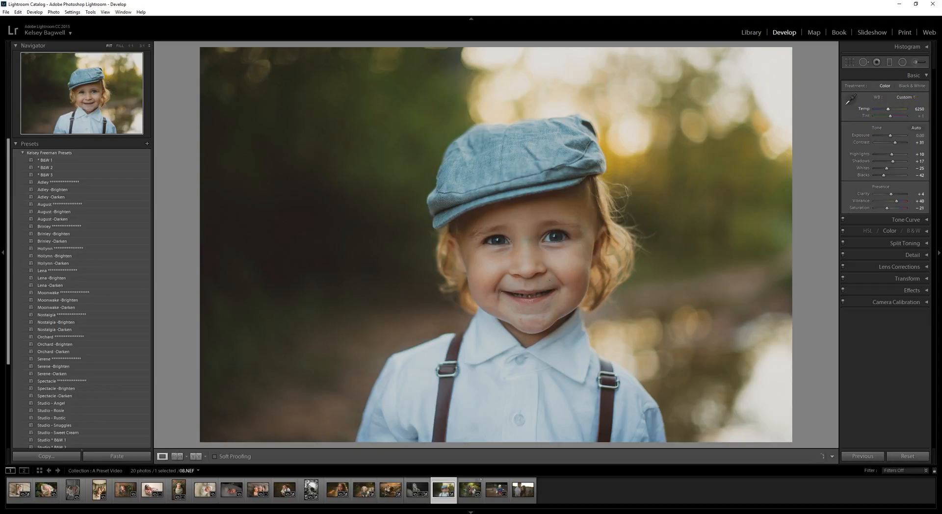
Step: Set tint +5, exposure +0.30, contrast +42 and saturation -10 on the capped boy's photo, and compare it before and after
click(915, 109)
drag(914, 114, 916, 136)
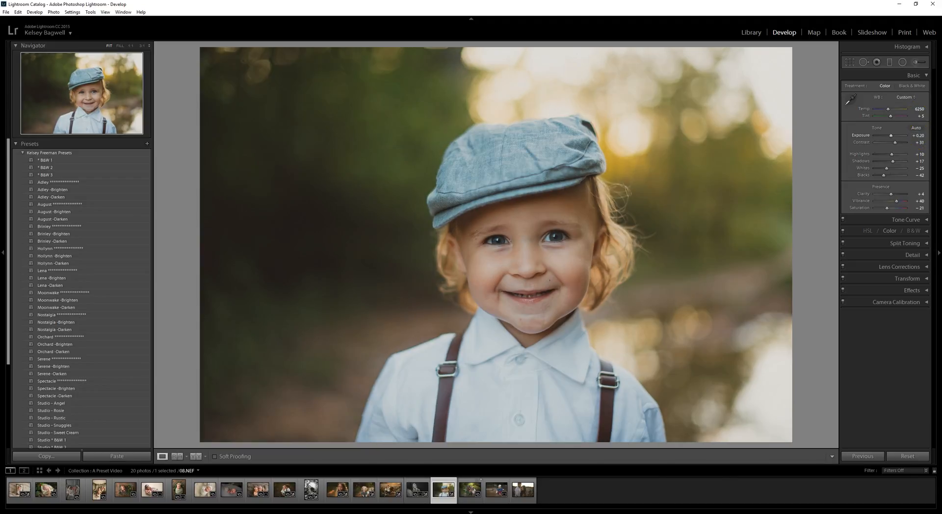
key(Up)
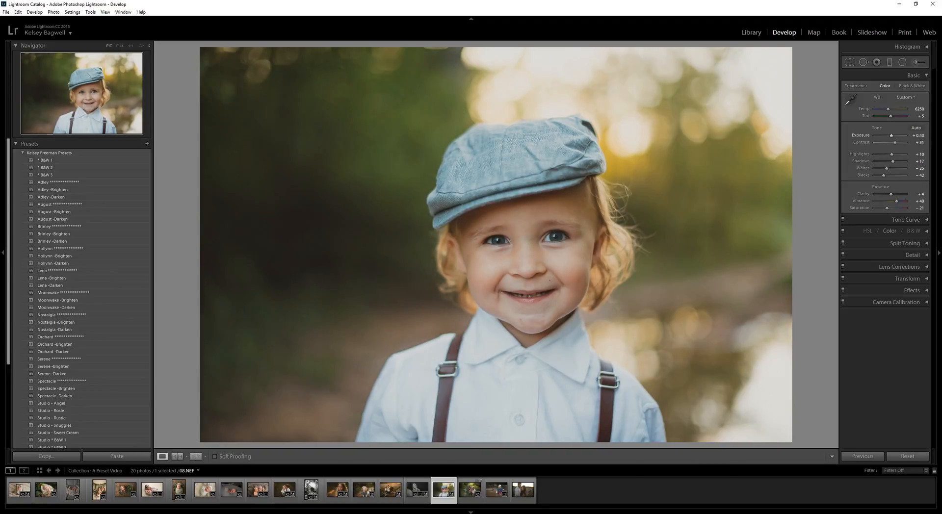
click(916, 137)
drag(913, 144, 916, 144)
drag(913, 207, 911, 201)
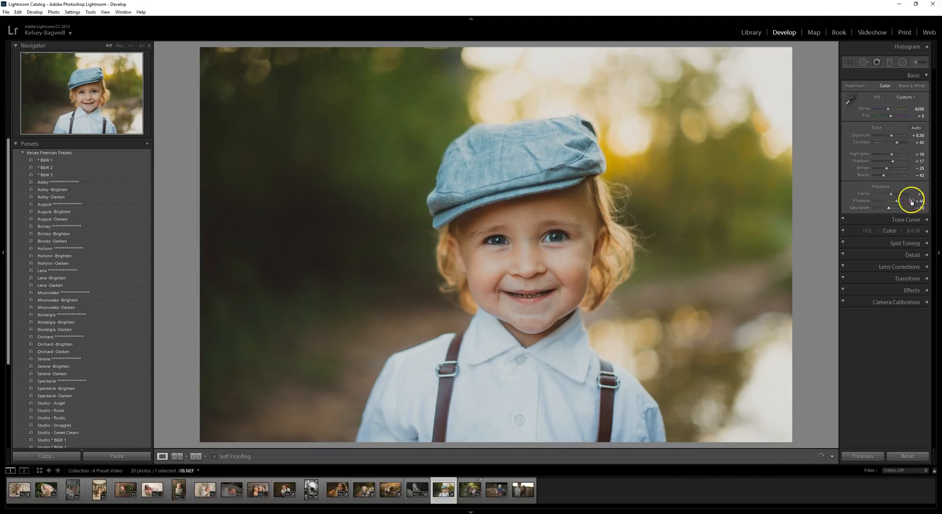
click(196, 457)
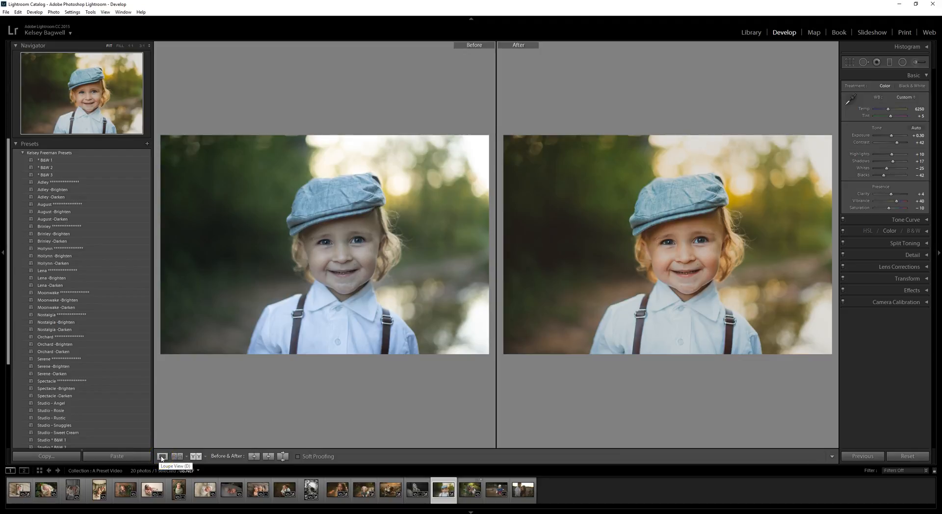
Step: Apply the Brinley preset to DSC_3456.NEF, the father with four girls, with temperature 6150 and tint +6
click(162, 456)
click(468, 489)
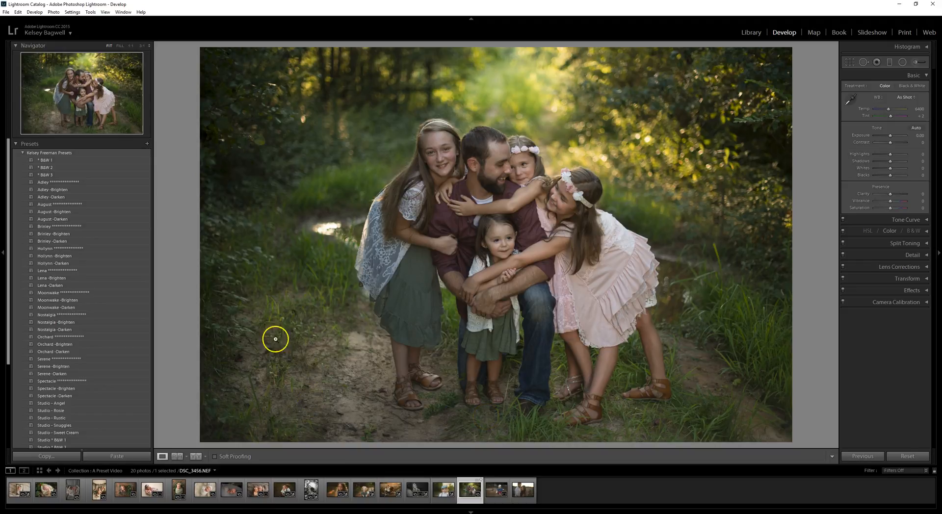
click(112, 226)
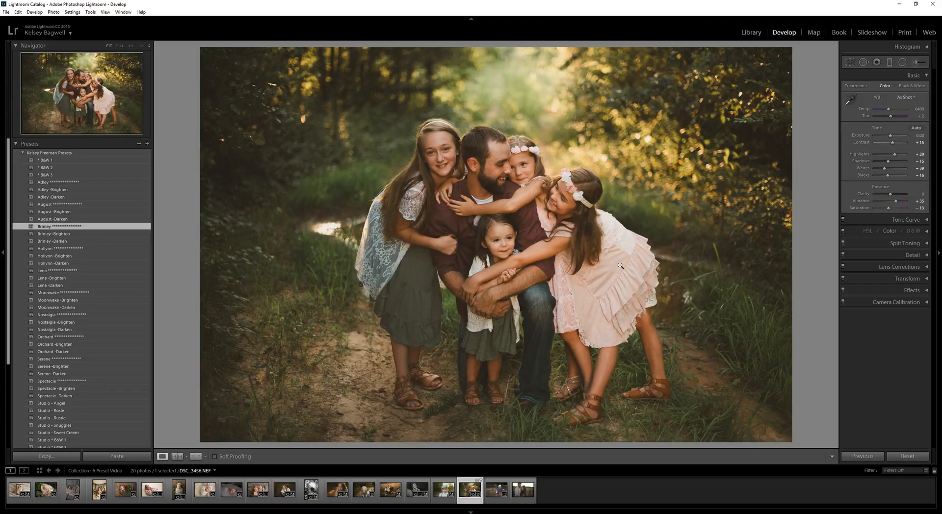
drag(917, 111, 918, 115)
click(916, 116)
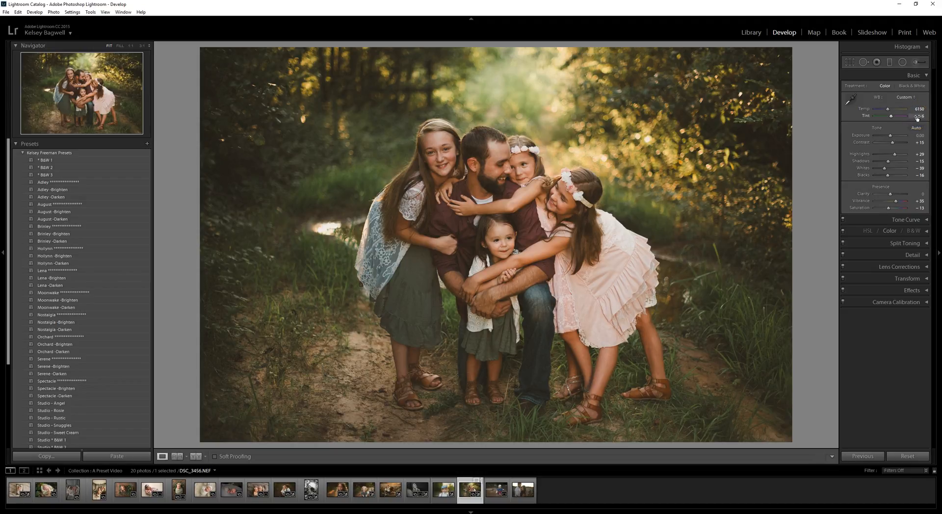
Step: Set the blacks to -34 on DSC_3456.NEF, and compare it before and after before returning to single view
mouse_move(917, 175)
mouse_down()
mouse_move(907, 179)
mouse_move(912, 195)
mouse_move(912, 175)
mouse_up()
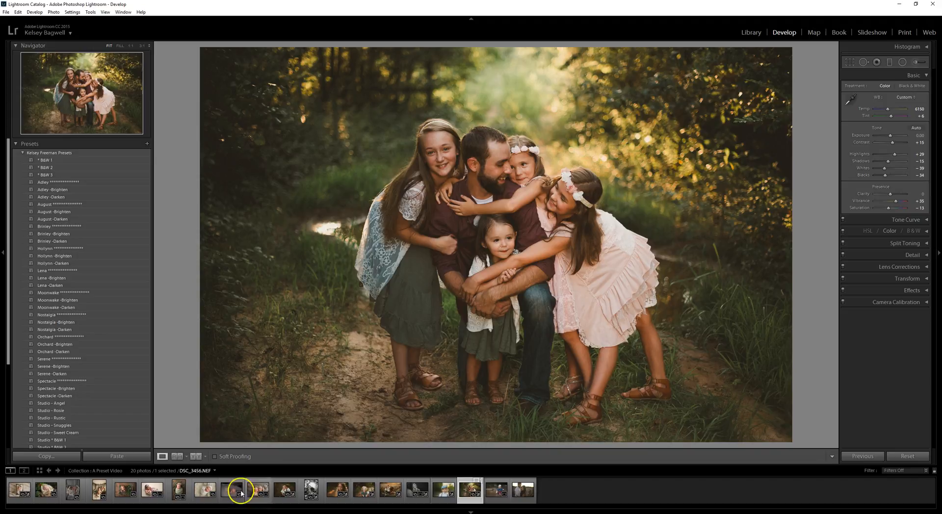
click(194, 456)
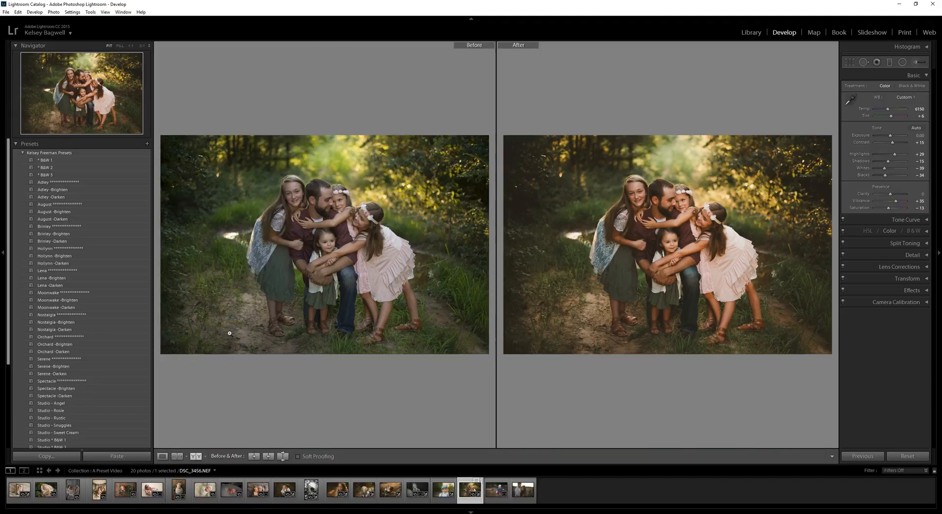
click(162, 456)
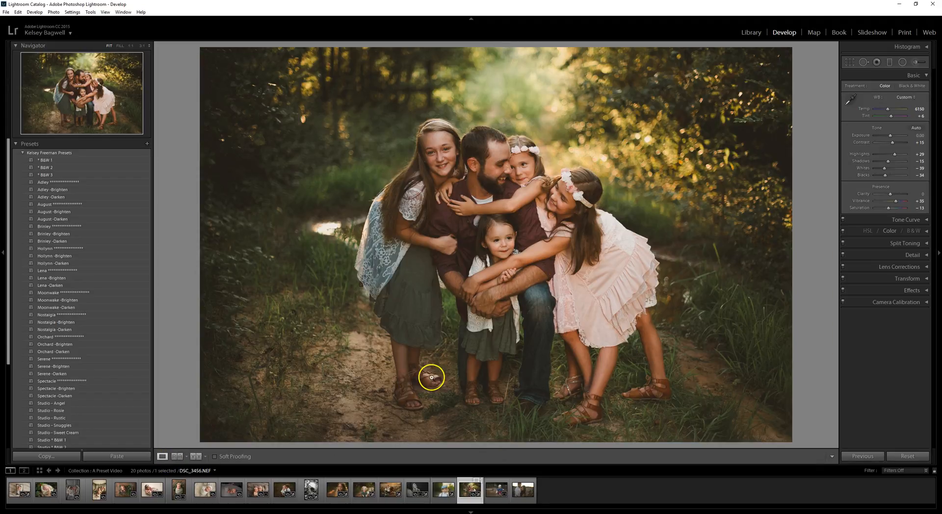
Step: Apply the Adley preset to the baby photo 05.NEF with whites at -63, and show it before and after
key(Right)
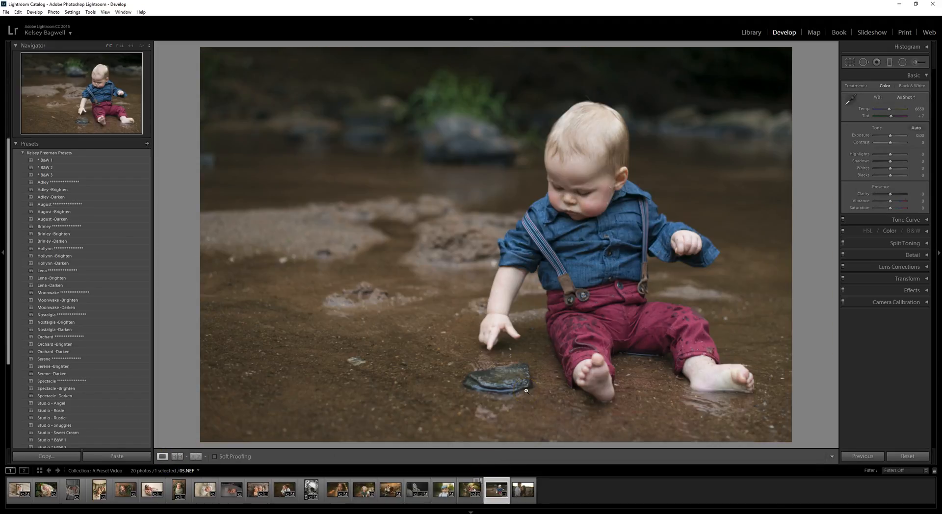
click(89, 183)
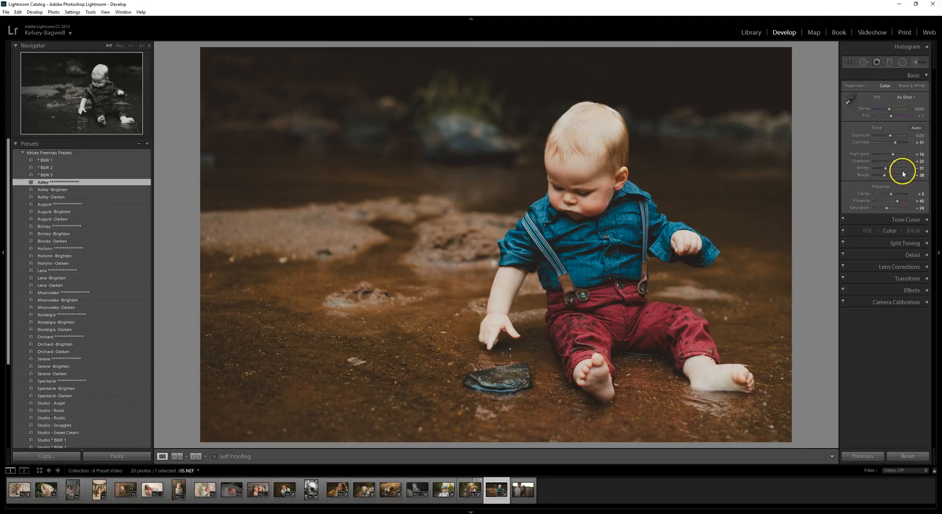
drag(918, 171, 904, 163)
click(195, 456)
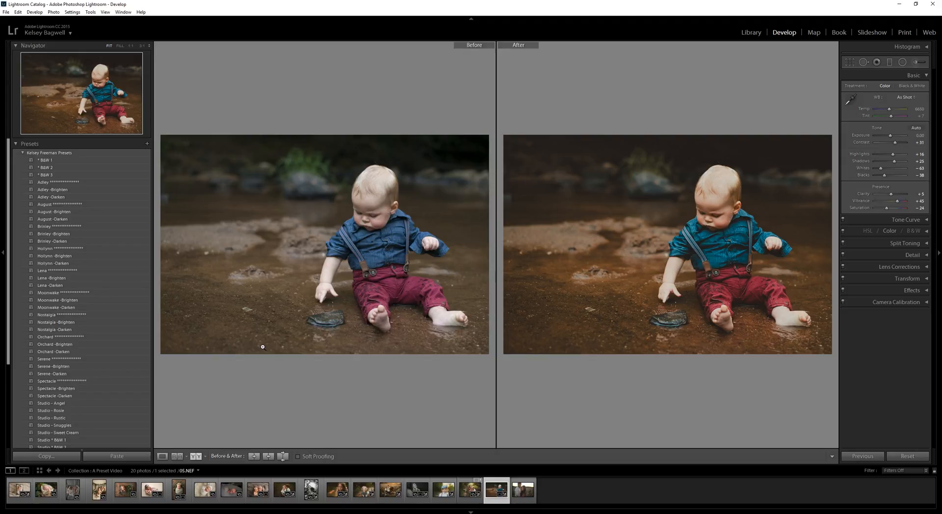
Step: Apply the Hollynn preset to the couple's photo 02.NEF in single view, with exposure +0.30 and contrast +44
click(525, 496)
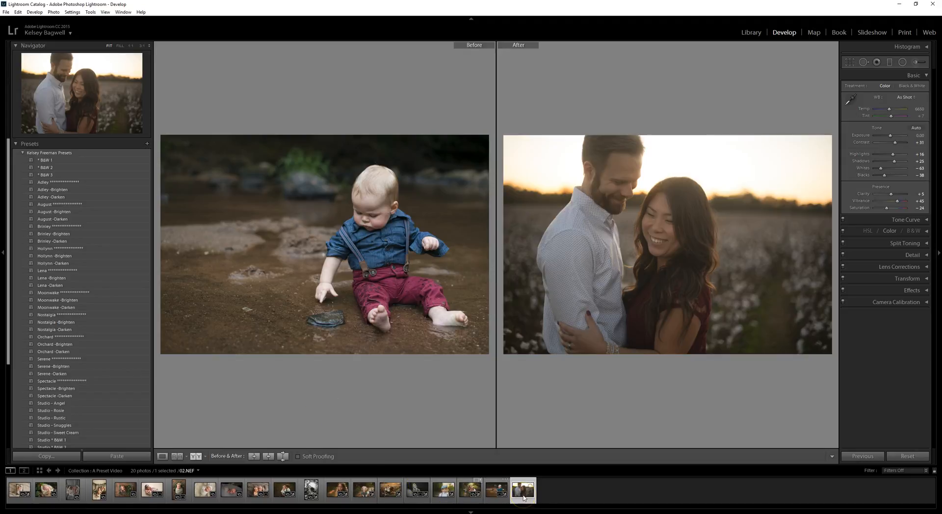
click(163, 457)
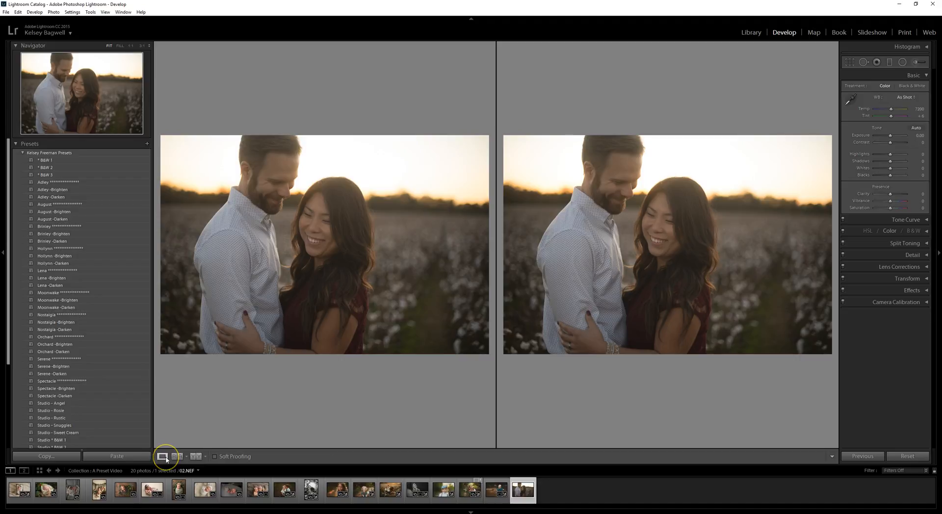
click(111, 250)
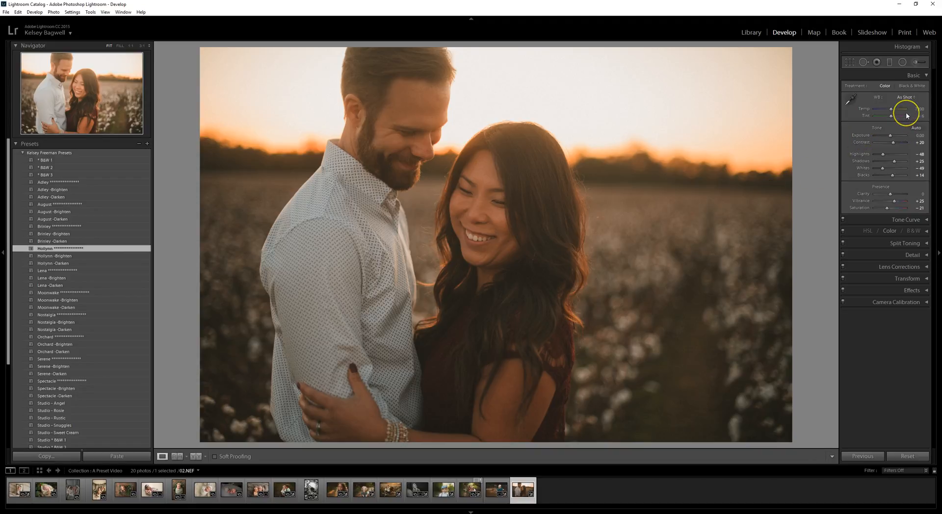
drag(915, 136, 916, 137)
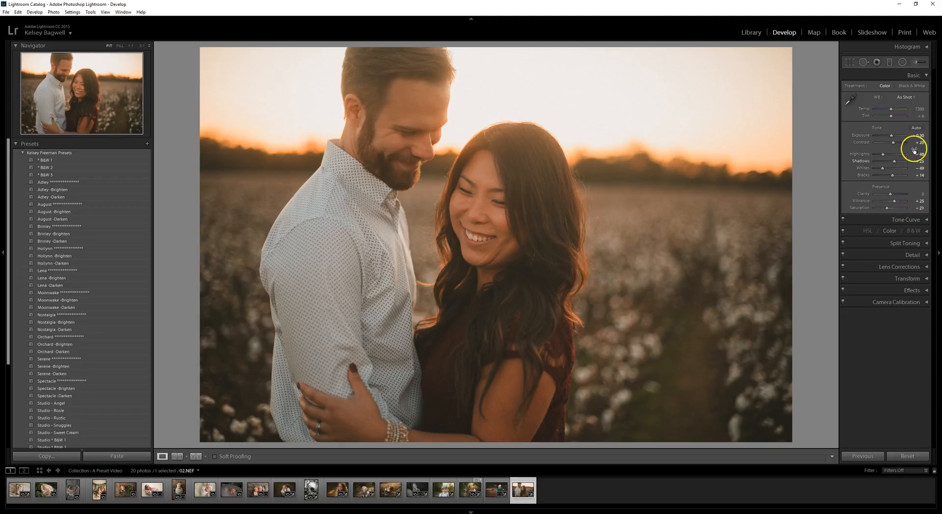
drag(912, 141, 925, 142)
Step: Set the blacks to -18 on 02.NEF, compare it before and after side by side, and return to single view
click(922, 178)
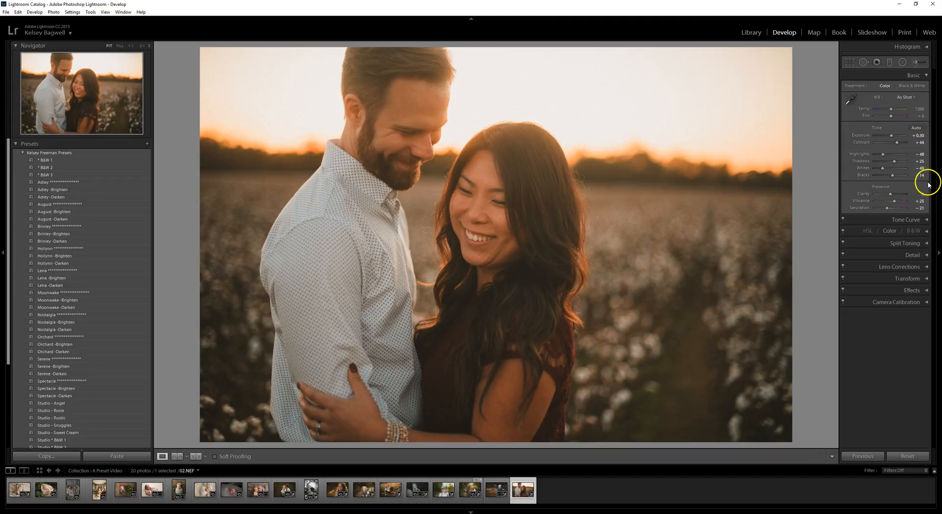
drag(921, 178, 908, 178)
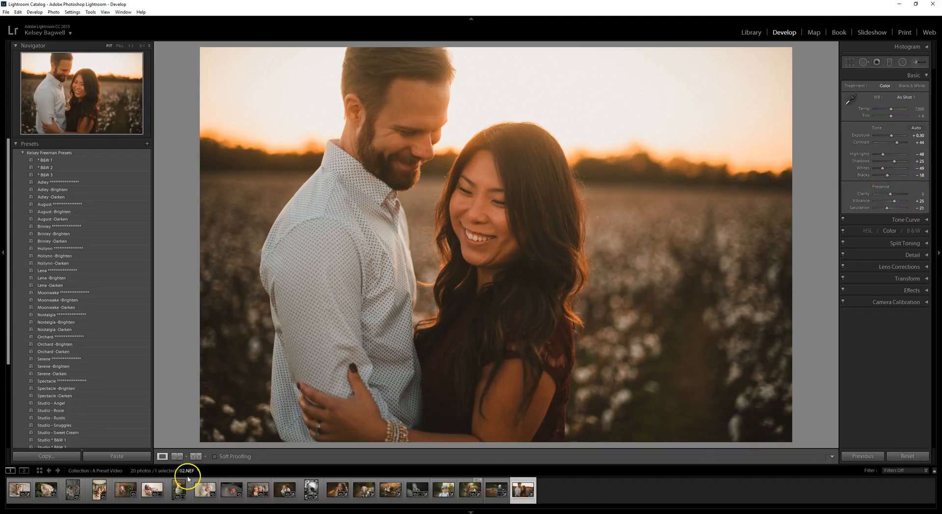
click(195, 456)
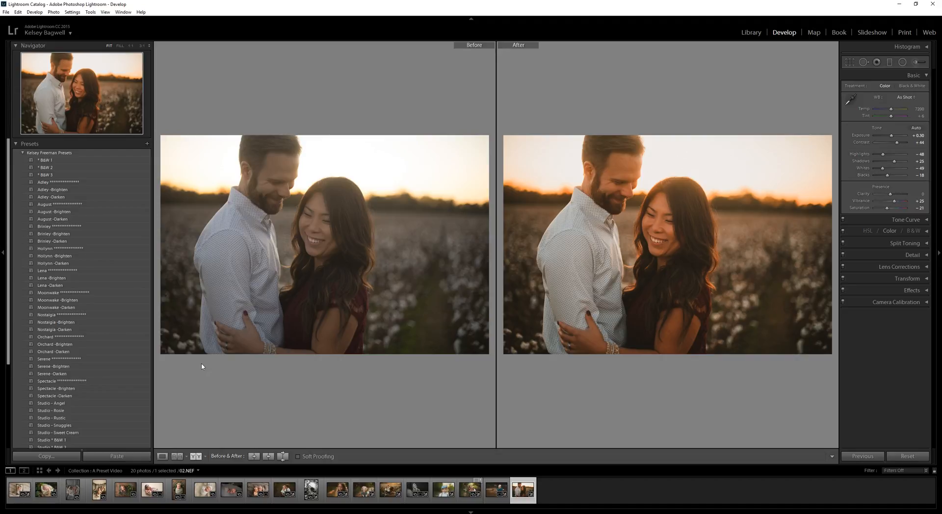
click(162, 456)
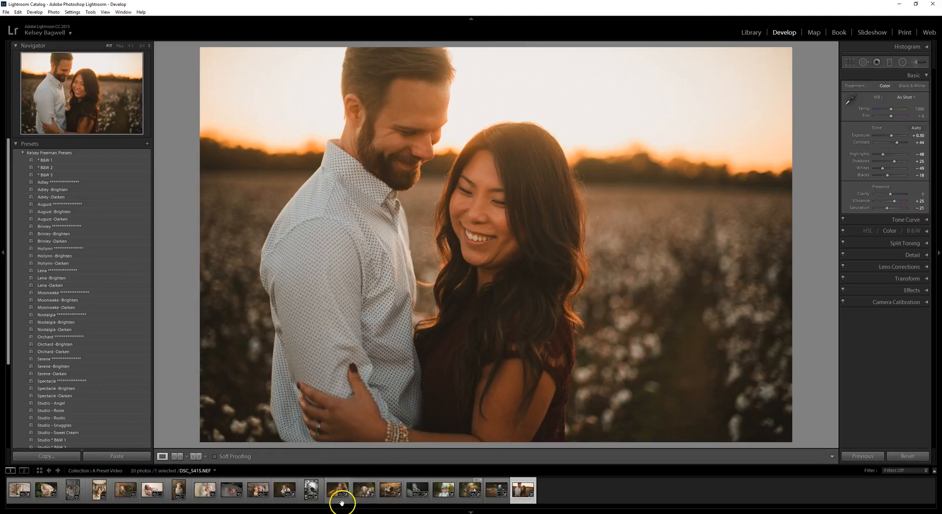
Step: Apply the Studio - Sweet Cream preset to the swaddled baby photo SBP_0470.NEF and raise its exposure to +2.00
click(26, 488)
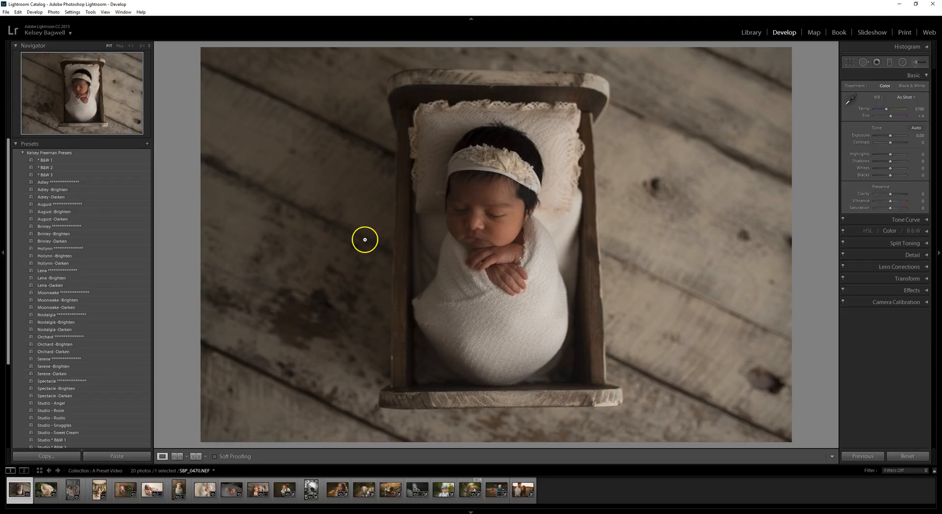
scroll(98, 304, down, 1)
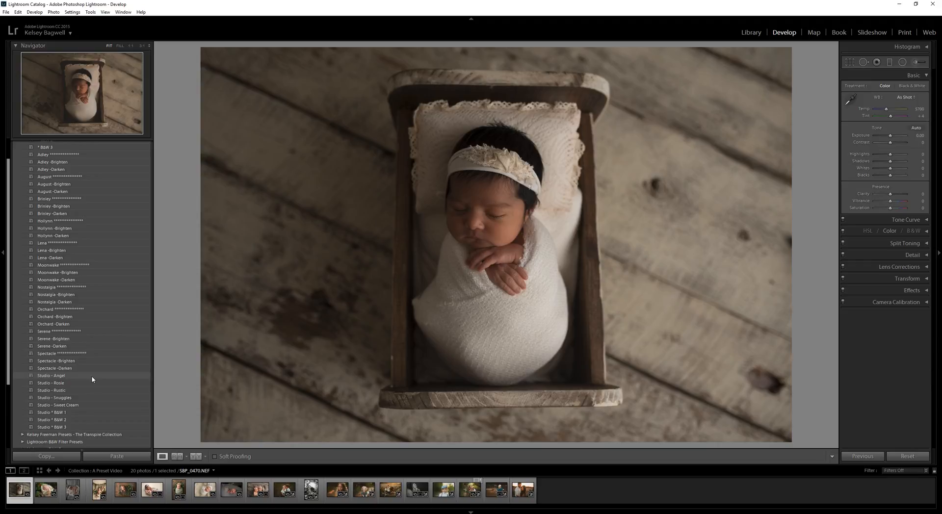
click(90, 405)
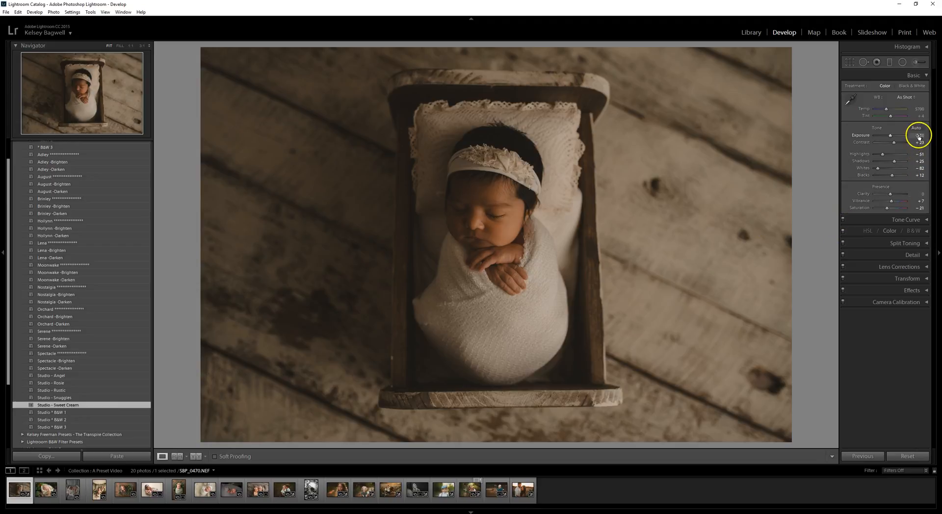
mouse_move(919, 137)
mouse_down()
mouse_move(926, 138)
mouse_move(916, 139)
mouse_up()
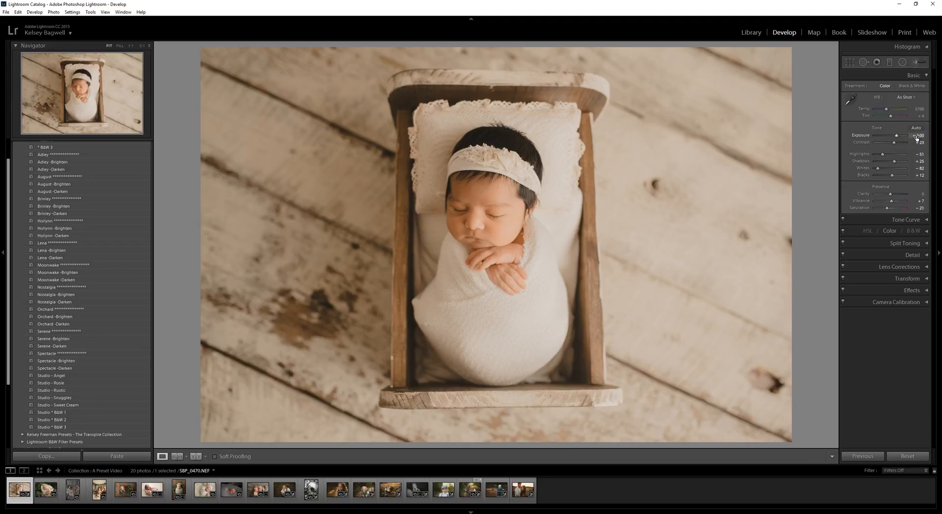
Step: Set the white balance of SBP_0470.NEF to Auto, and compare it before and after before returning to single view
click(905, 97)
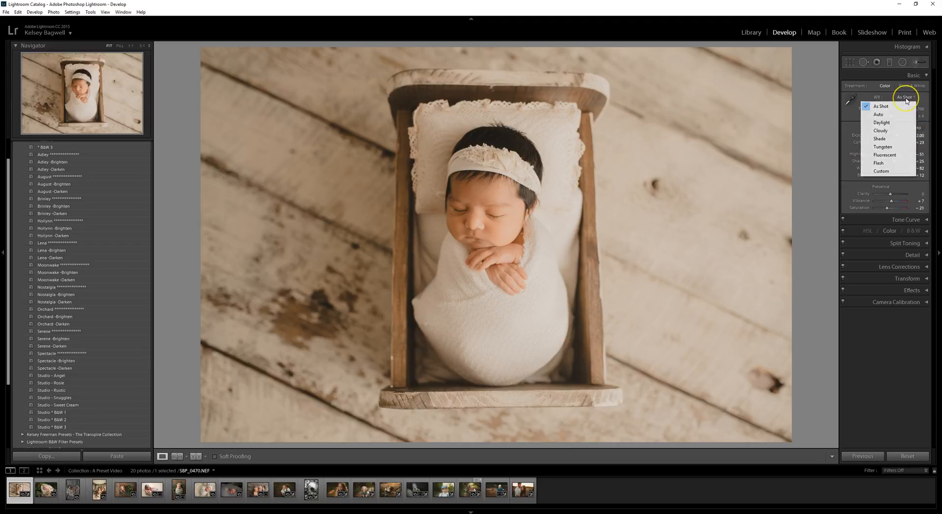
click(902, 115)
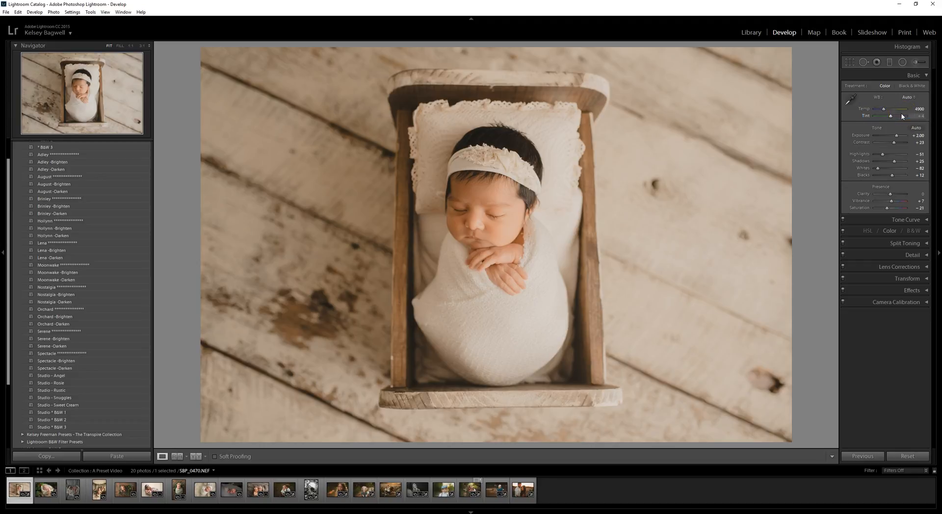
click(908, 139)
click(196, 456)
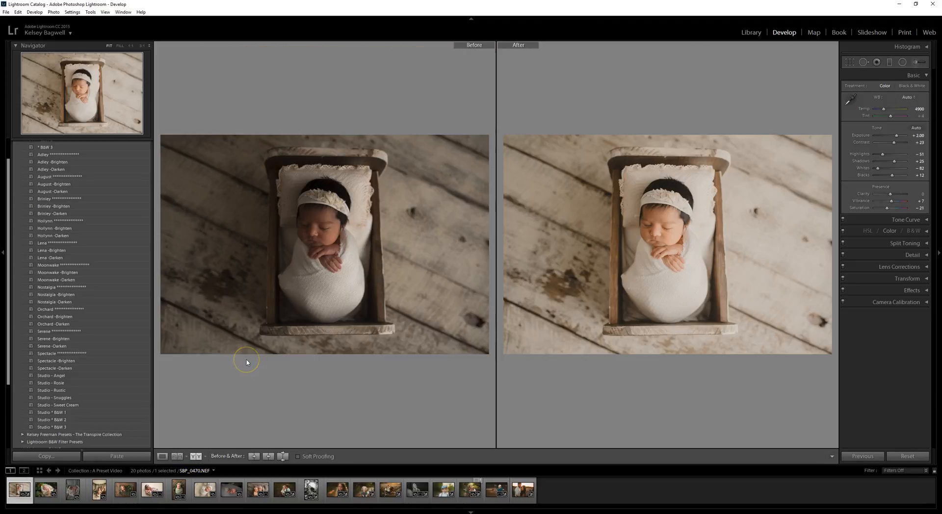
click(162, 457)
Step: Apply the Studio - Rustic preset to 6O6A0180.JPG, and compare it before and after side by side before returning to single view
click(47, 489)
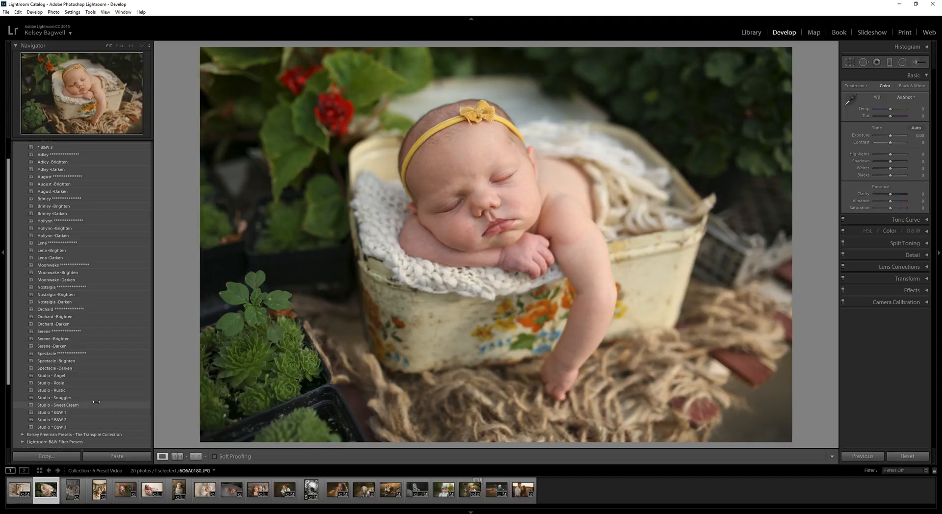
click(81, 390)
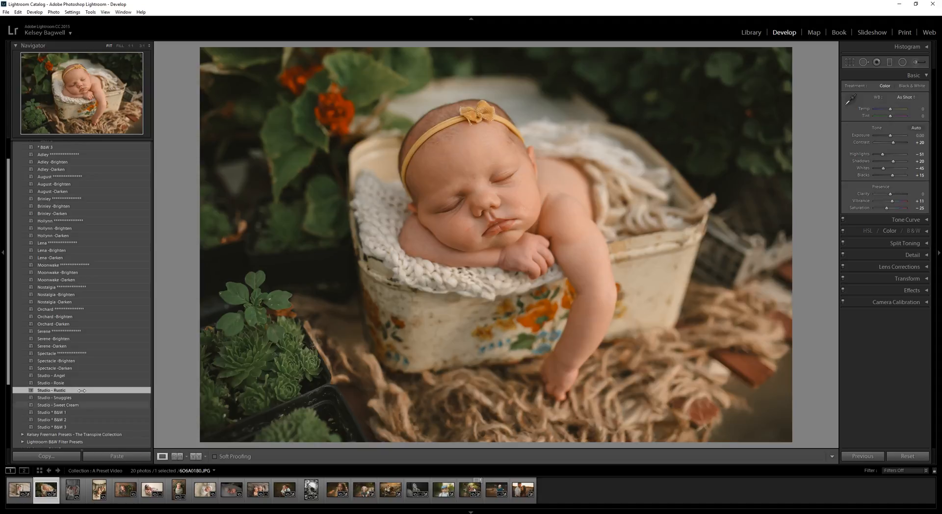
click(196, 456)
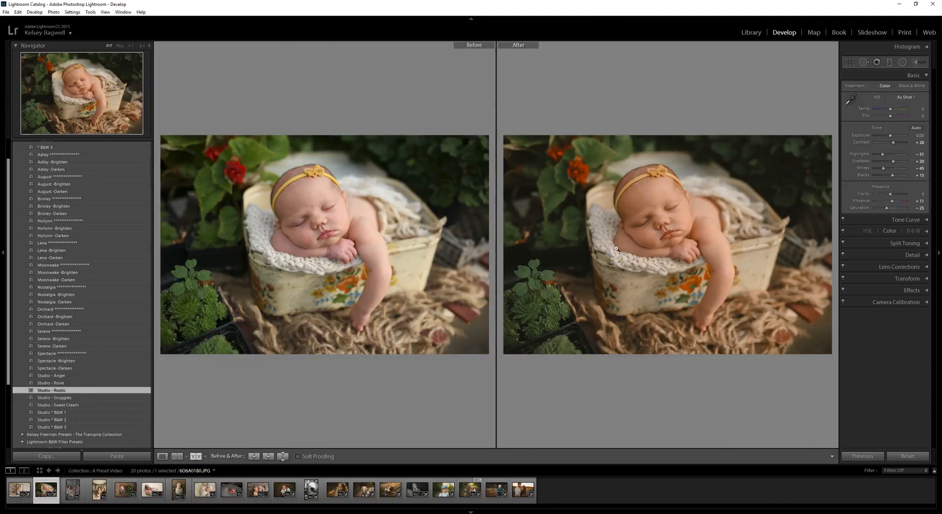
drag(371, 261, 394, 260)
click(163, 457)
Step: Open SBP_6598.NEF, the newborn on the small white bed, and raise its exposure to +1.40
click(74, 489)
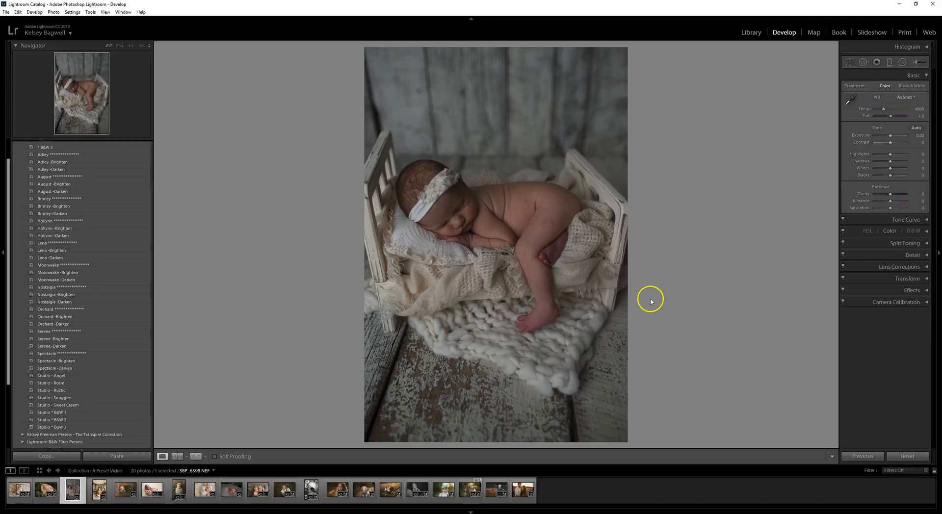
drag(917, 140, 921, 136)
drag(921, 137, 922, 136)
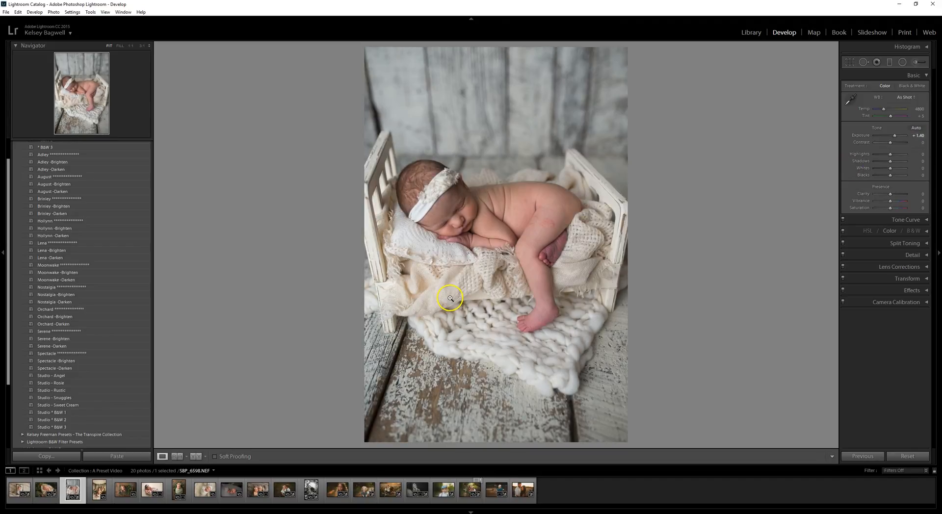
Step: Apply the Studio - Rosie preset to SBP_6598.NEF, compare it before and after, and return to single view
click(82, 383)
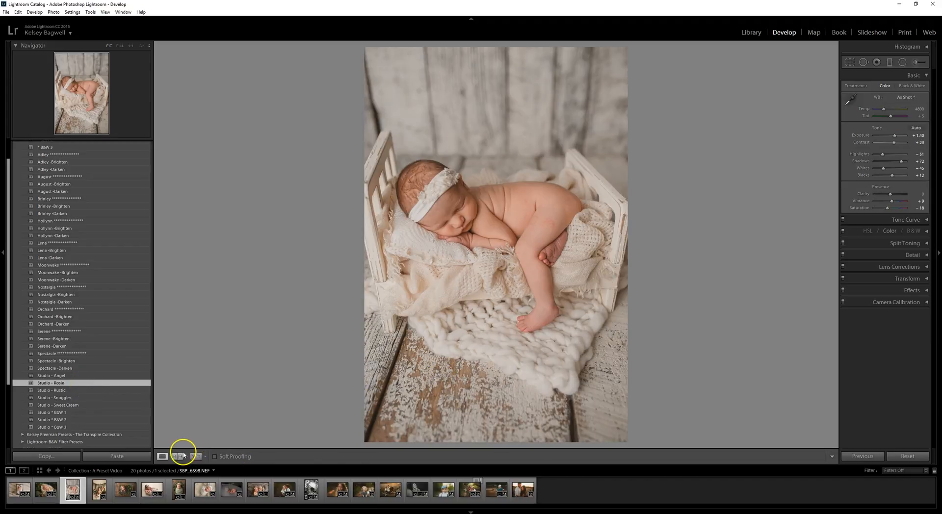
key(y)
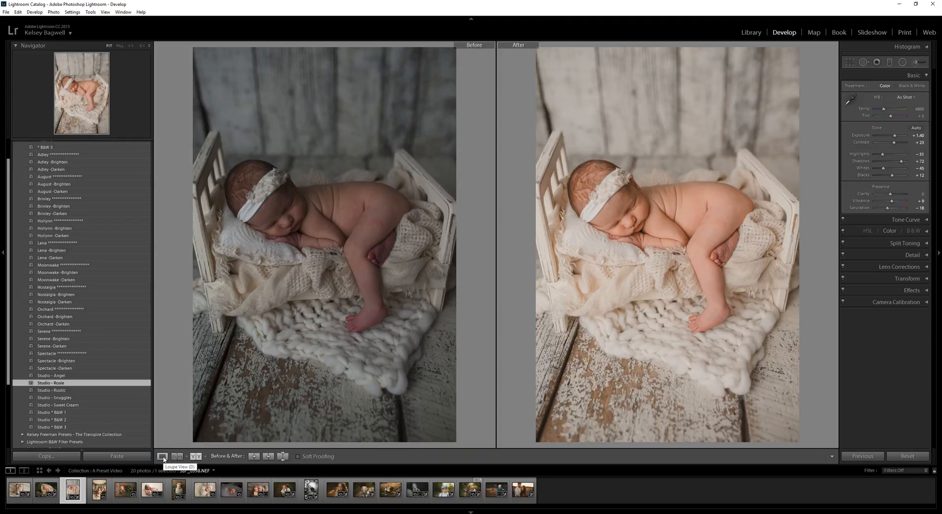
click(163, 457)
Step: Open the cake smash photo 6O6A9528.JPG and apply the Studio - Rosie preset
click(99, 489)
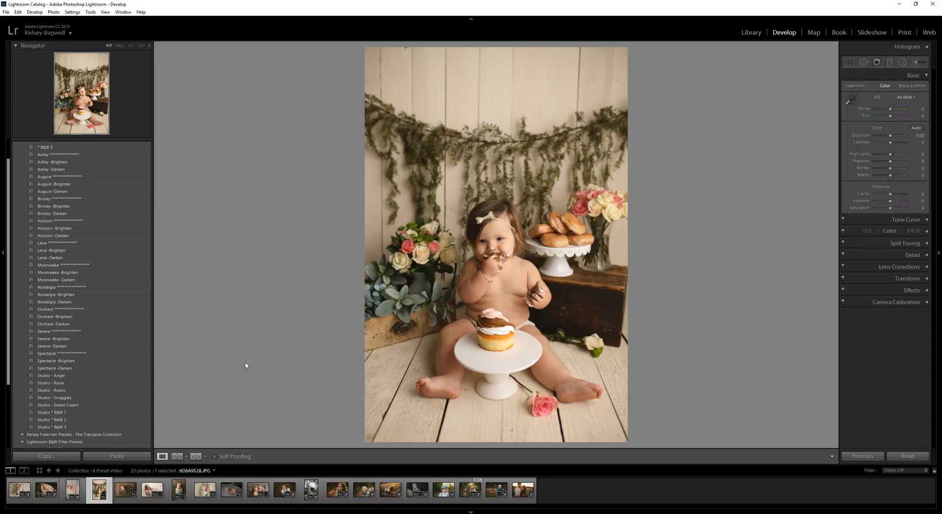
click(328, 365)
click(76, 383)
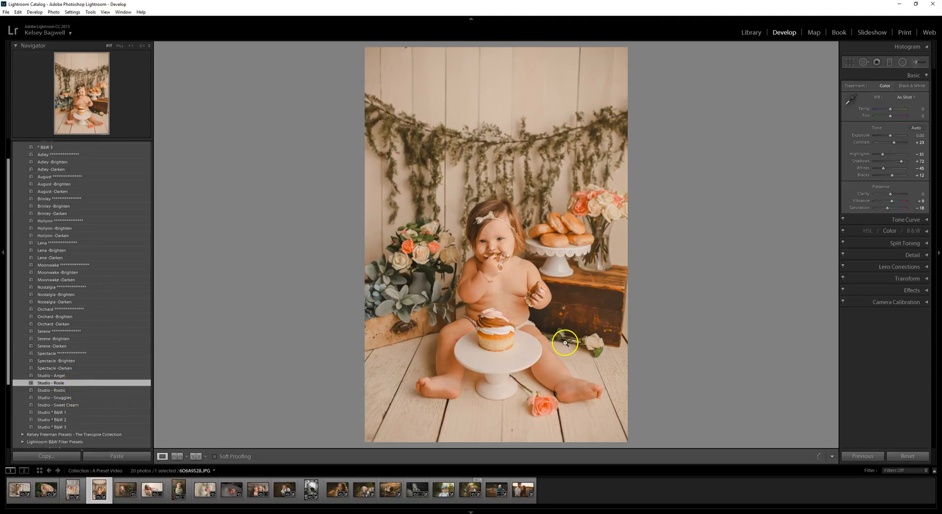
Step: Set the white balance of 6O6A9528.JPG to Auto, and compare it before and after before returning to single view
click(902, 98)
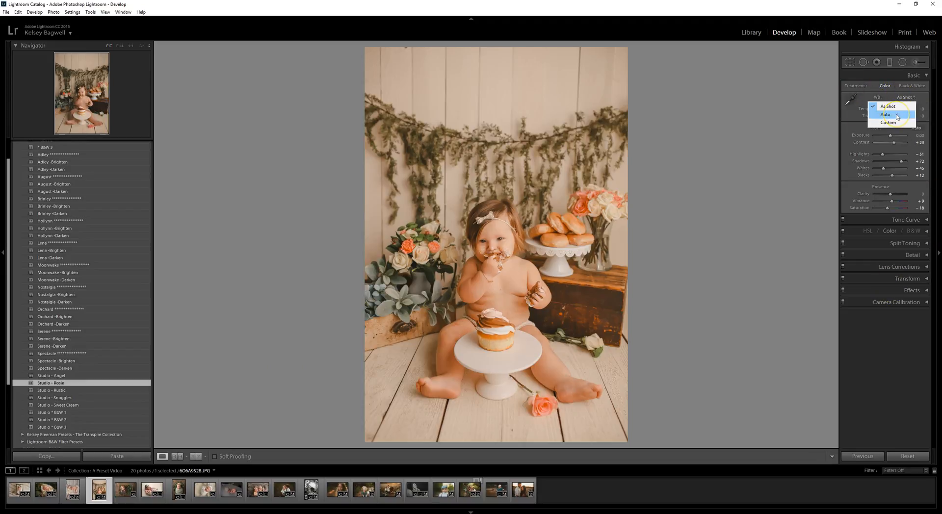
click(896, 116)
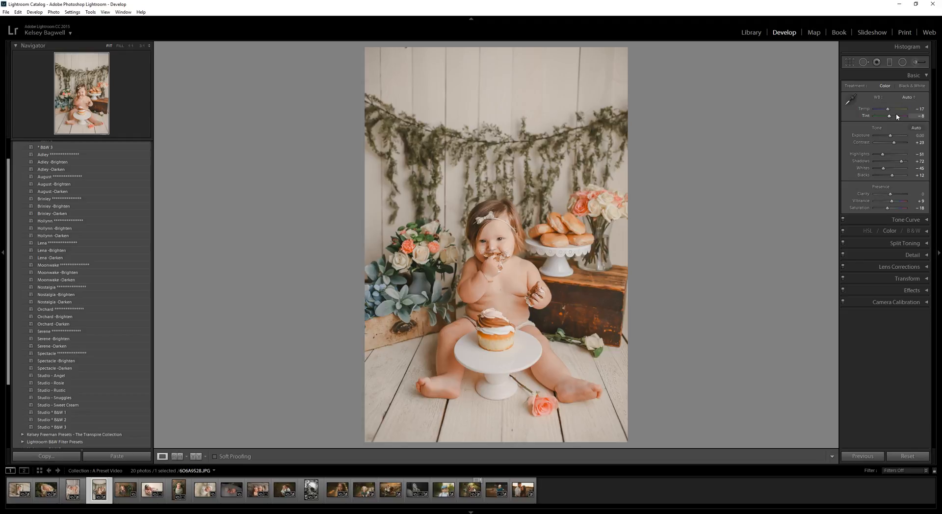
click(196, 456)
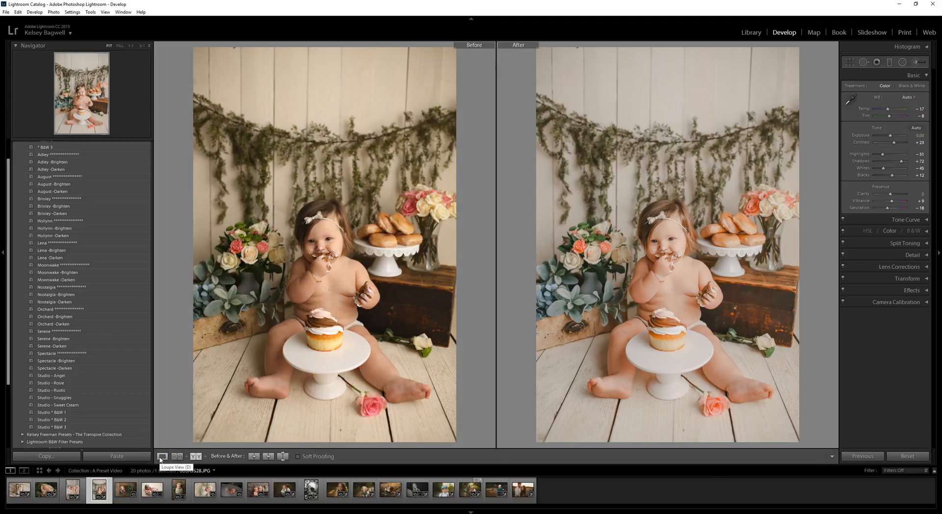
click(162, 457)
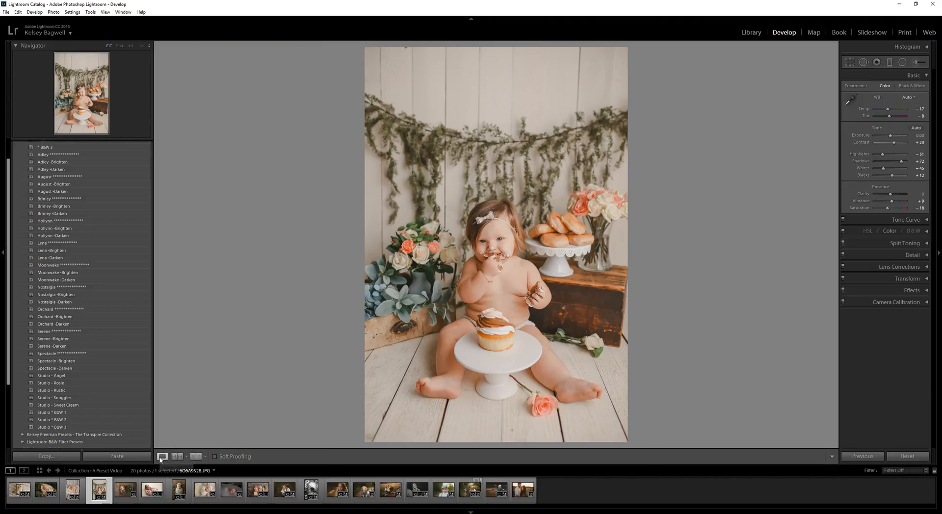
Step: Open DSC04769.ARW, the newborn surrounded by succulents, and apply the Studio - Rustic preset
click(126, 490)
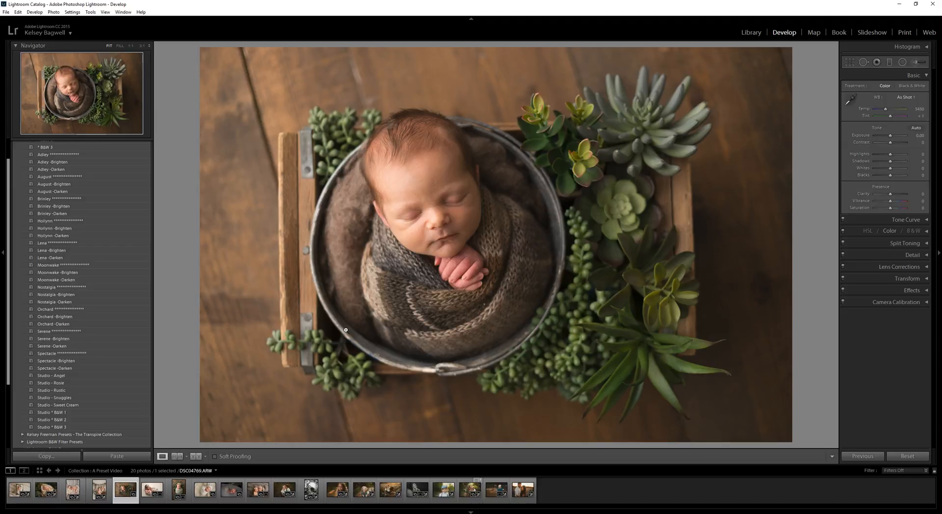
click(343, 324)
click(68, 390)
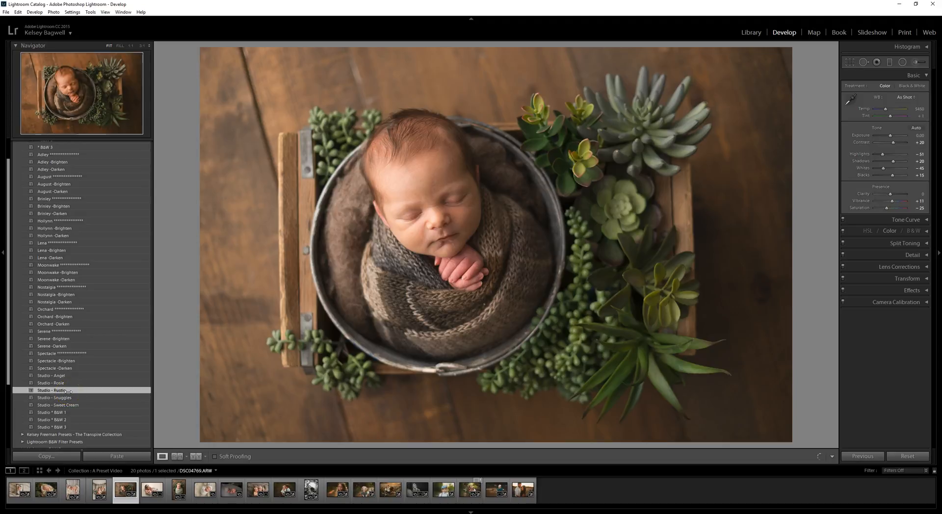
click(68, 390)
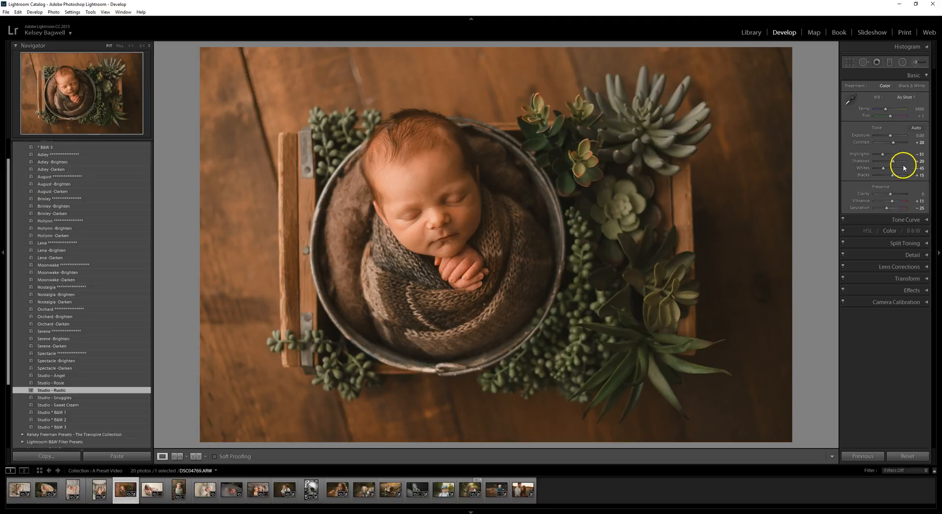
Step: Cool the temperature of DSC04769.ARW to 4500, and compare it before and after before returning to single view
drag(919, 112, 915, 108)
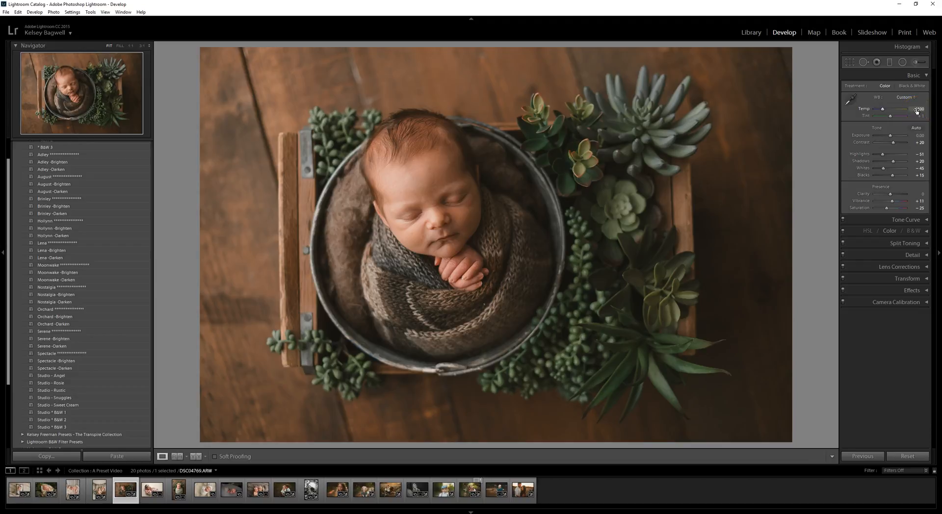
click(195, 456)
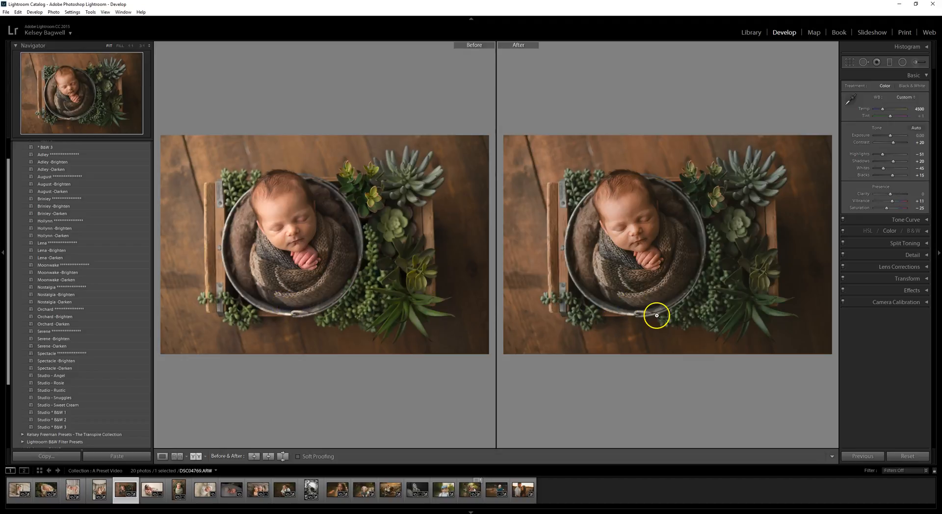
click(162, 457)
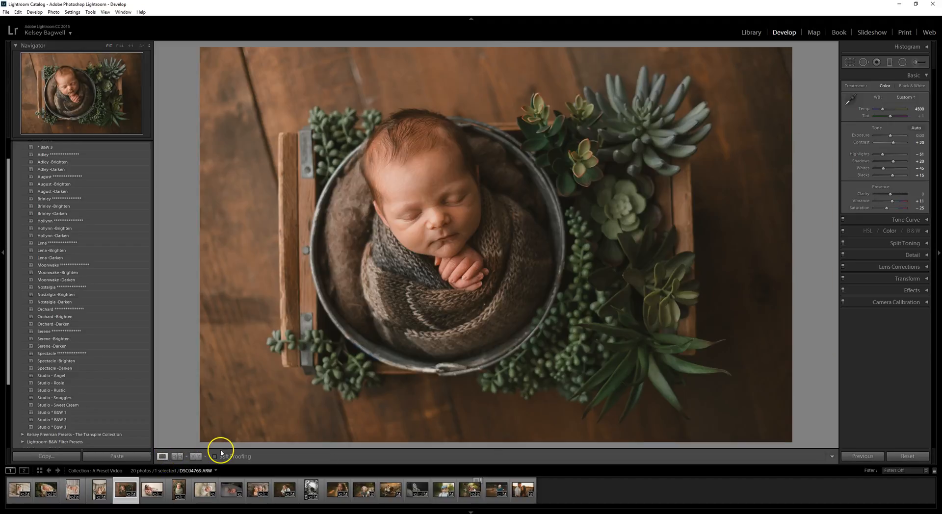
Step: Apply the Studio - Snuggles preset to 6O6A6066.JPG, with temperature -9 and exposure +0.50
click(152, 491)
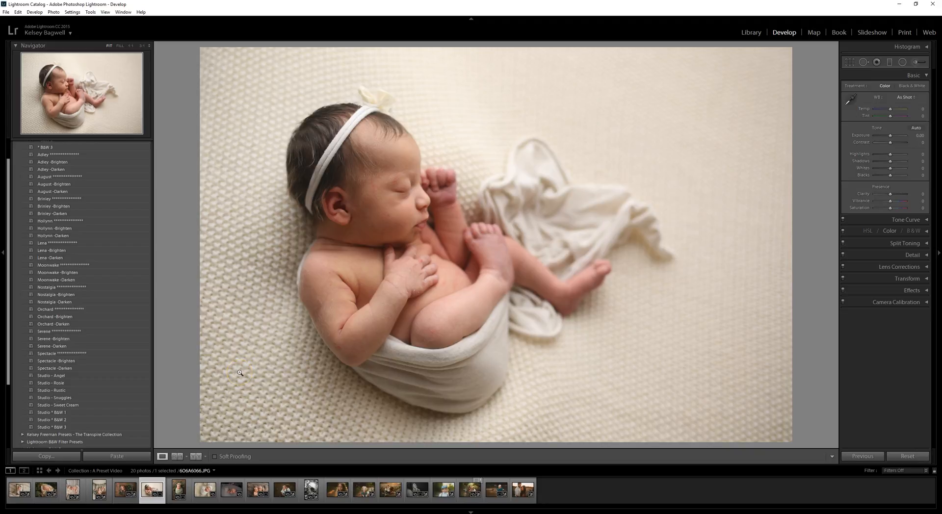
click(79, 398)
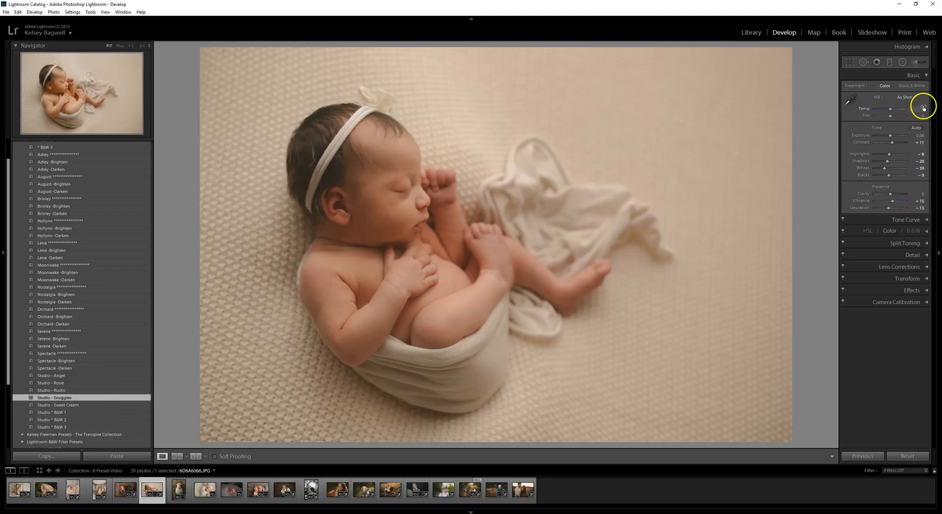
drag(924, 109, 918, 109)
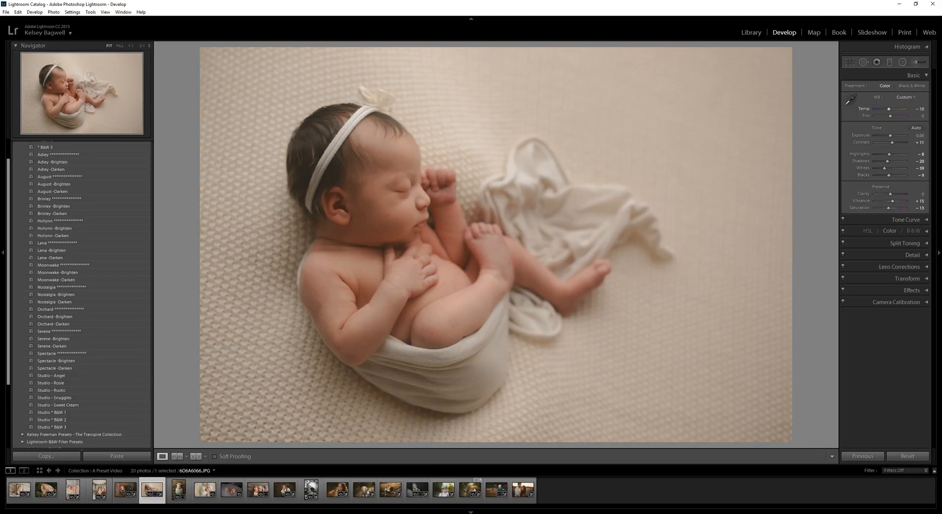
click(916, 110)
drag(916, 135, 920, 135)
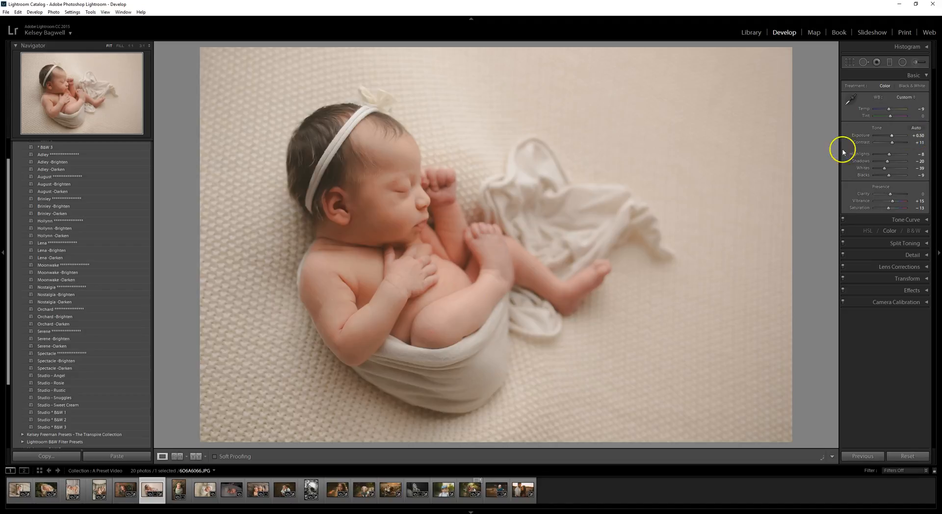
Step: Compare 6O6A6066.JPG before and after side by side, and return to single view
click(196, 457)
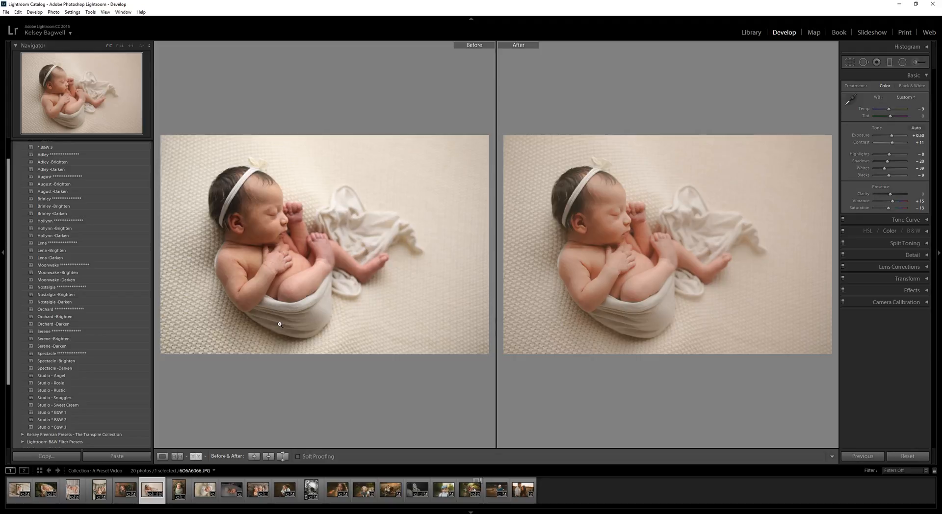
click(204, 427)
click(167, 453)
click(186, 411)
click(234, 379)
click(274, 354)
click(162, 456)
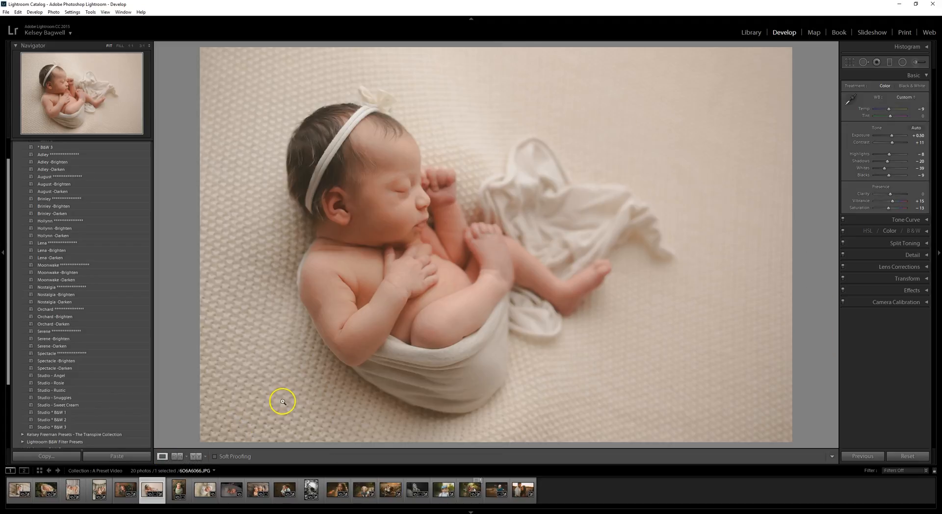
Step: Apply the Studio - Angel preset to the flower-crown newborn photo DSC00063.ARW, and show it before and after
click(179, 490)
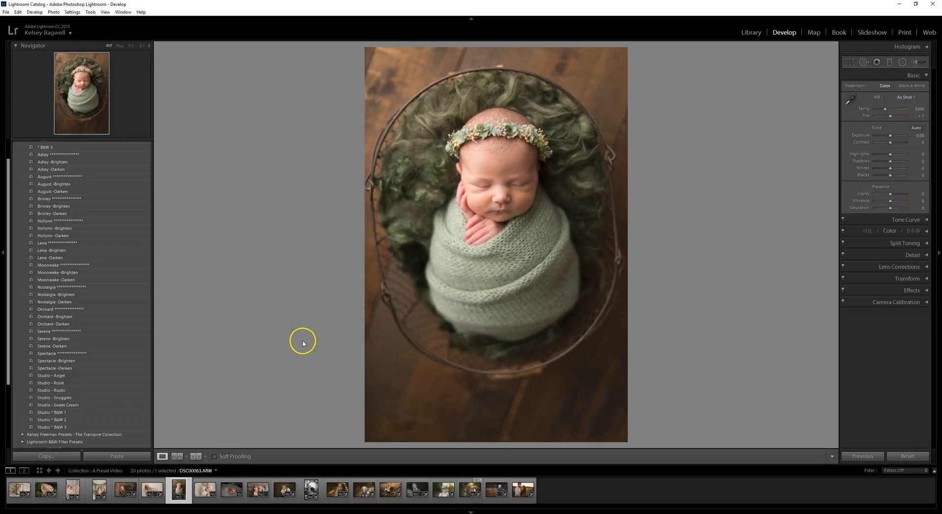
click(69, 375)
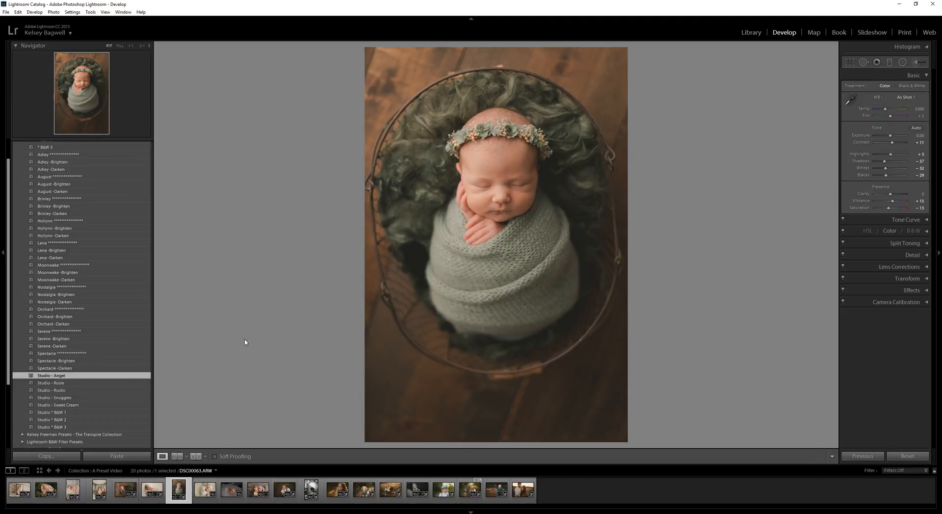
click(195, 456)
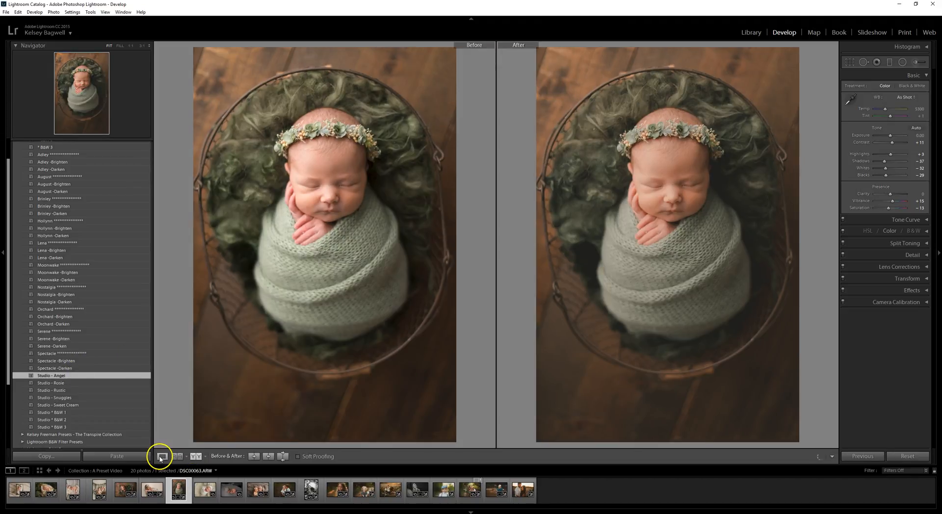
Step: Apply the Studio - Sweet Cream preset to the white-bonnet newborn photo DSC09048.ARW, and compare it before and after
click(162, 457)
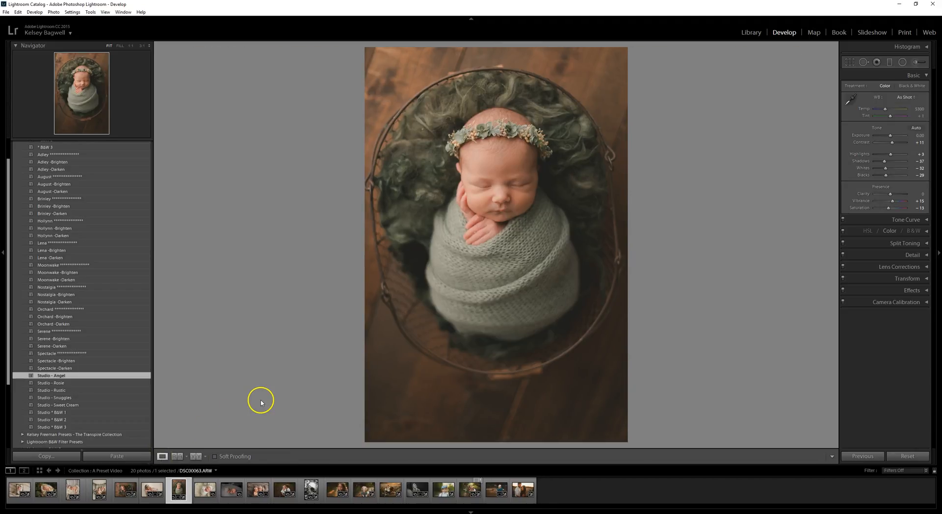
click(205, 490)
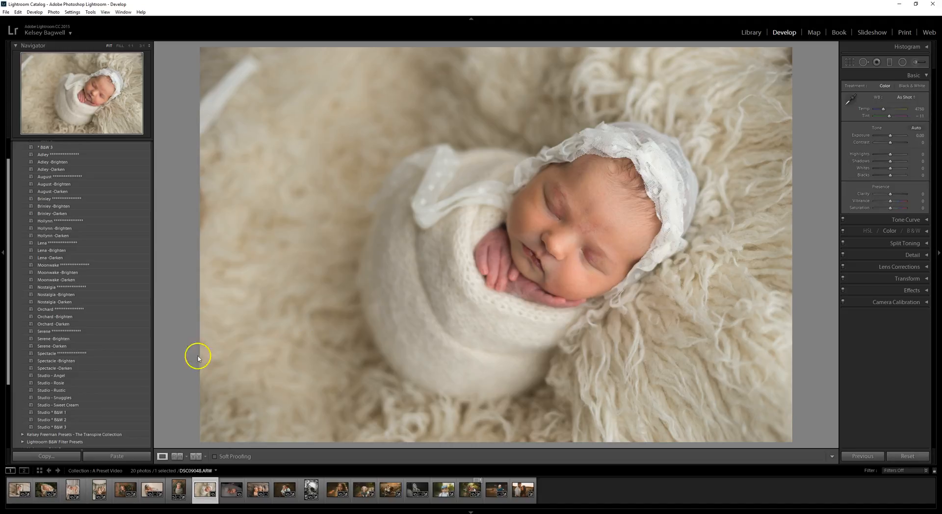
click(105, 405)
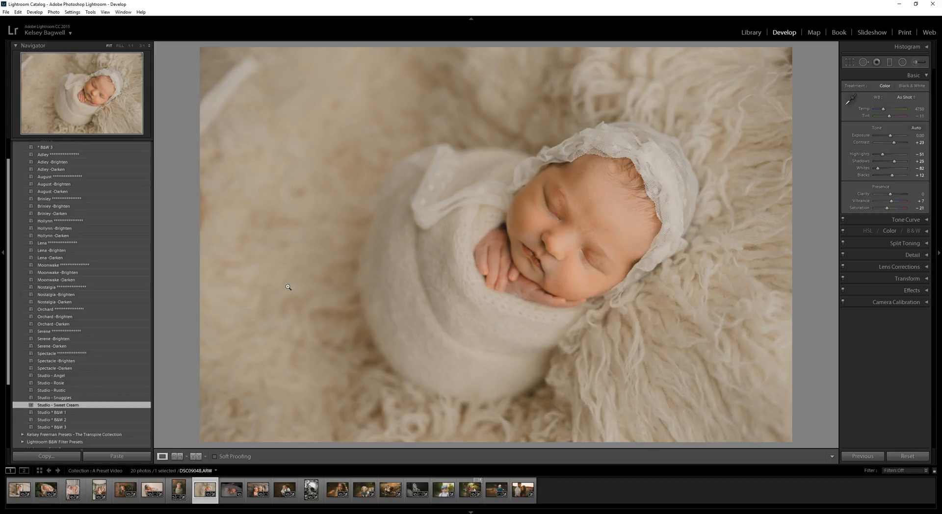
click(196, 457)
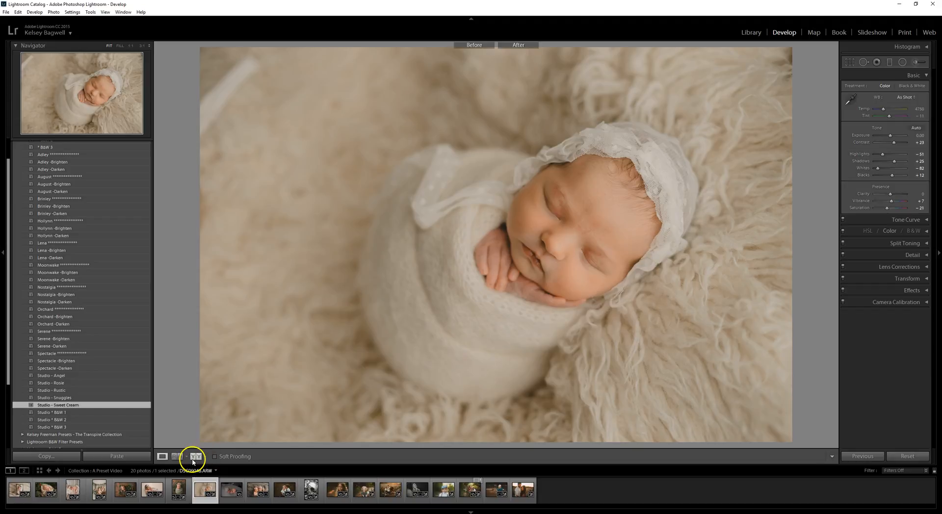
click(162, 456)
Step: Apply the Studio - Sweet Cream preset with exposure +1.20 to the knit-cap newborn photo SBP_5754.NEF, and compare it before and after
click(232, 490)
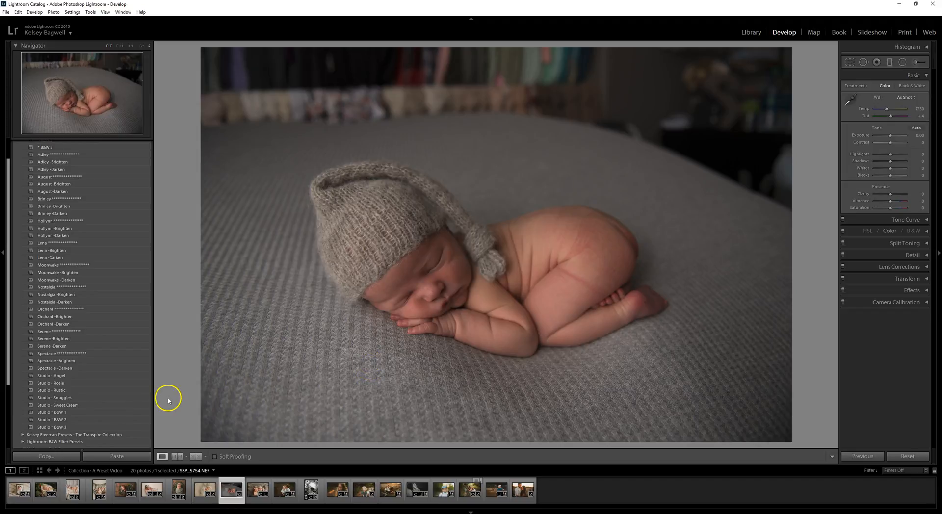
click(120, 405)
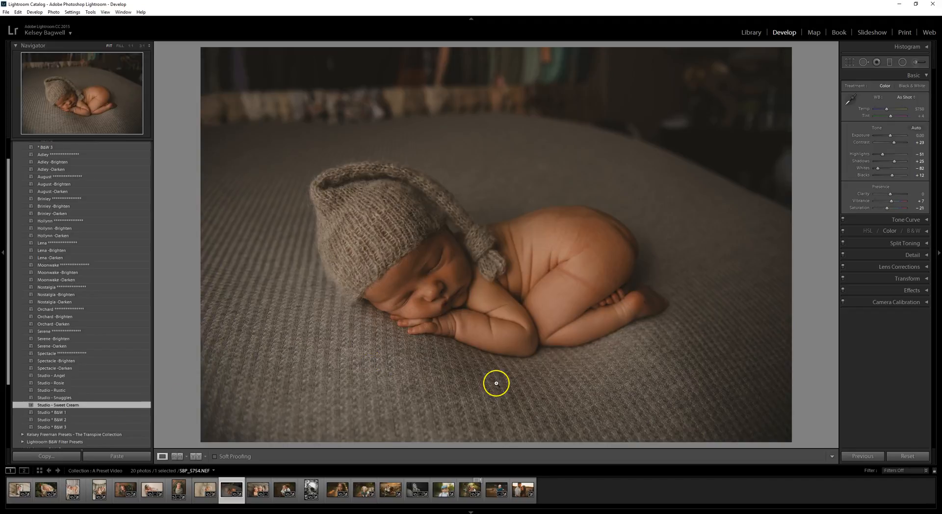
drag(924, 138, 917, 136)
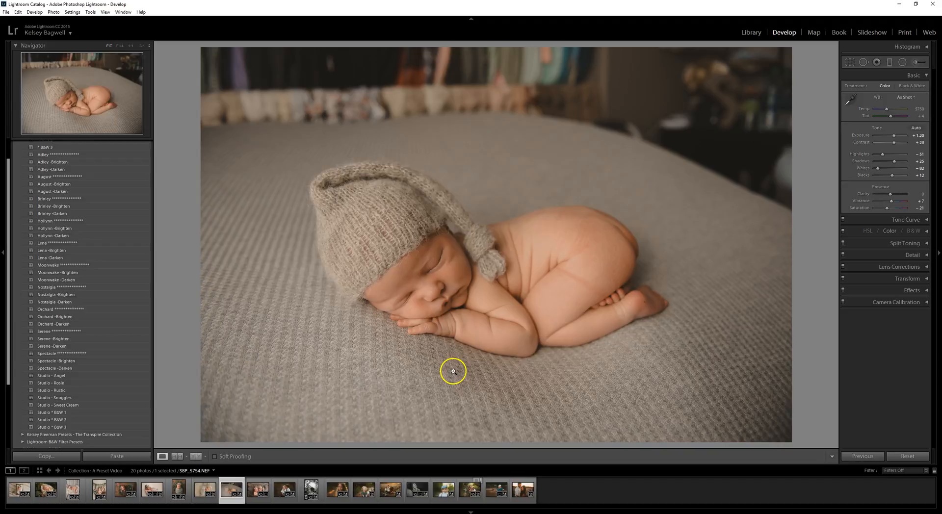
click(193, 457)
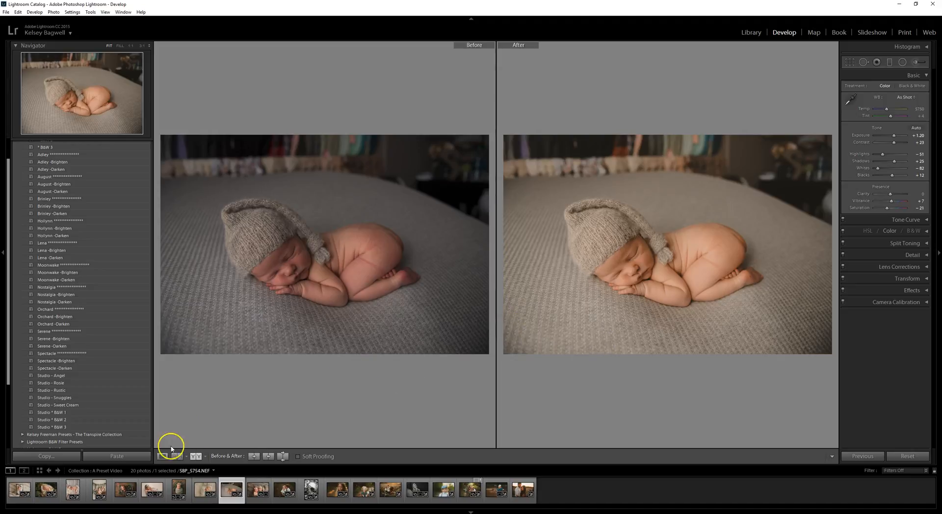
click(162, 456)
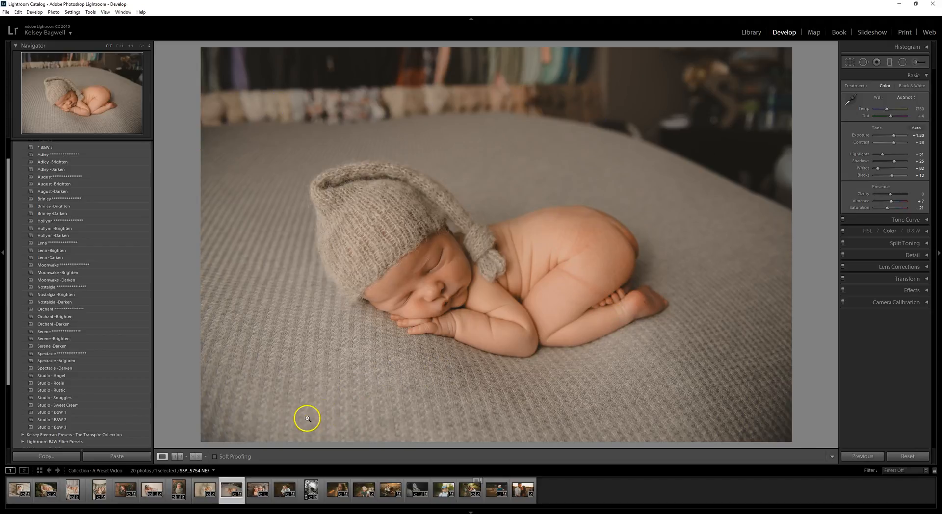
Step: Apply the Studio - Snuggles preset to the twins photo 6O6A9750.JPG with temperature -15 and tint -8, and compare it before and after
click(261, 487)
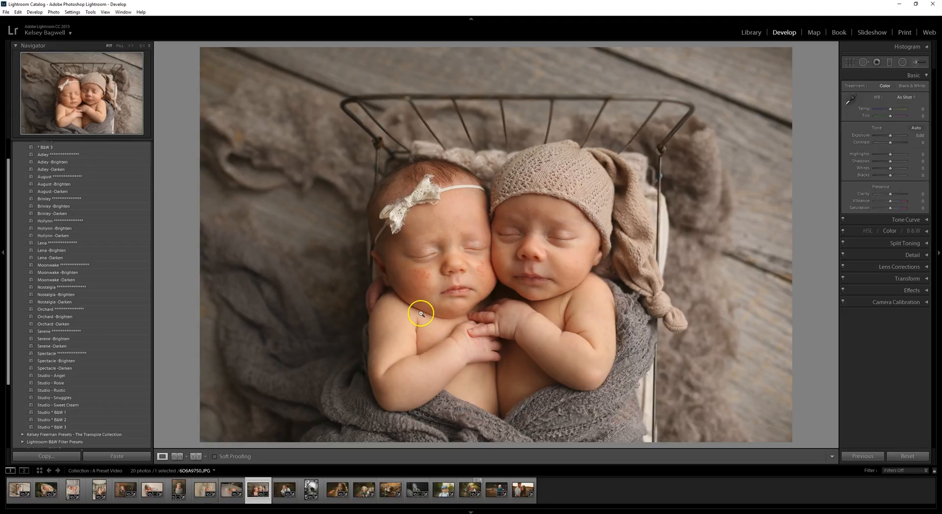
click(92, 399)
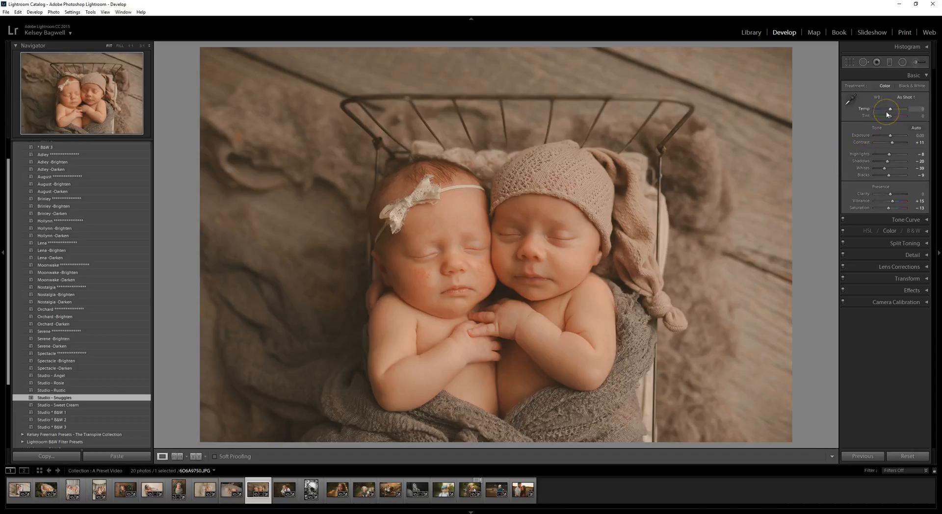
drag(923, 108, 917, 109)
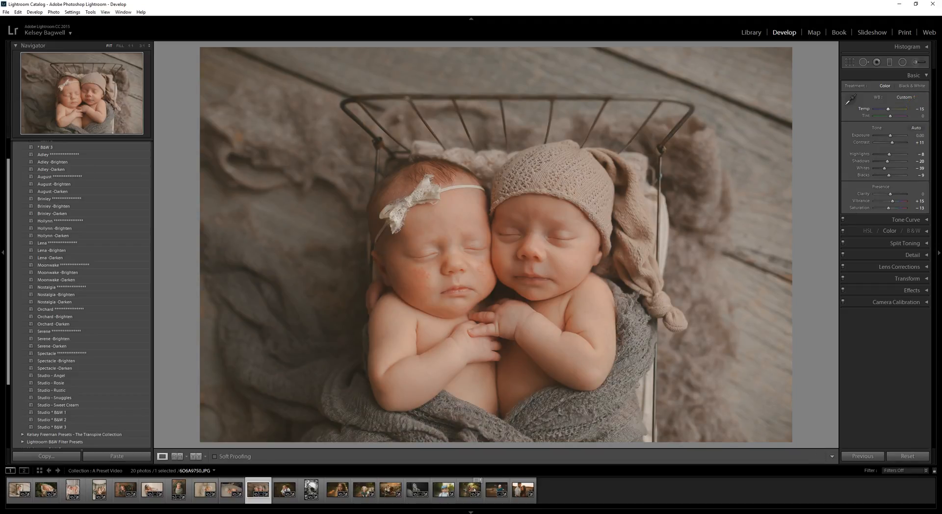
drag(914, 115, 911, 114)
click(196, 456)
click(166, 458)
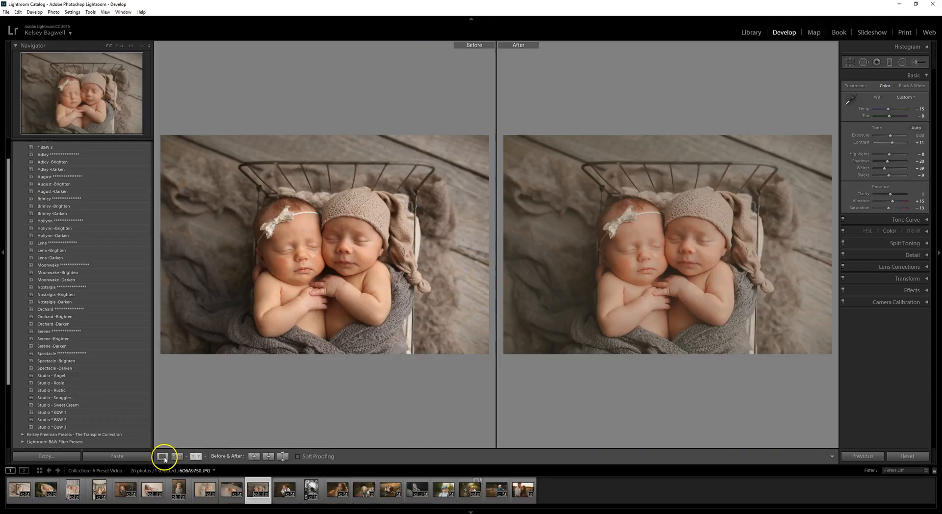
Step: Review the collection's first photo, SBP_0470.NEF, before and after, and go back to the start of the Kelsey Freeman preset list
click(50, 488)
click(21, 488)
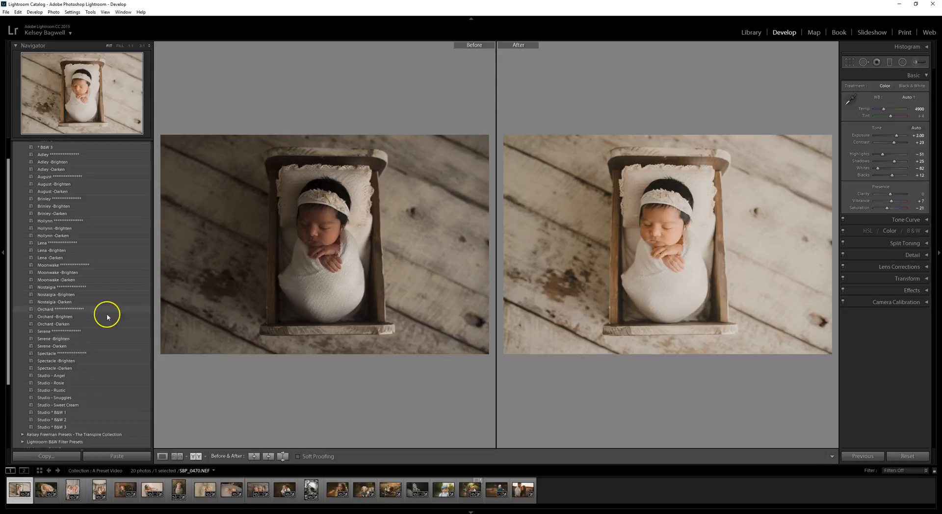
scroll(100, 309, up, 2)
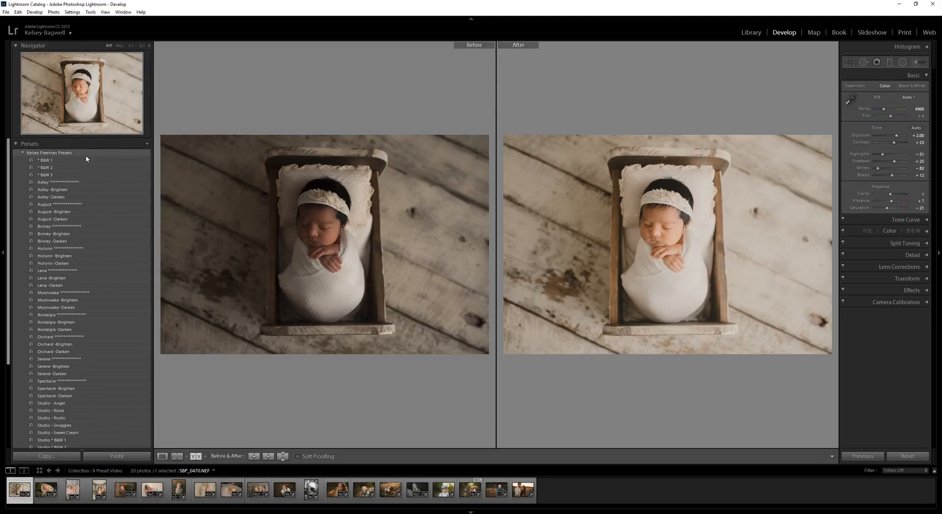